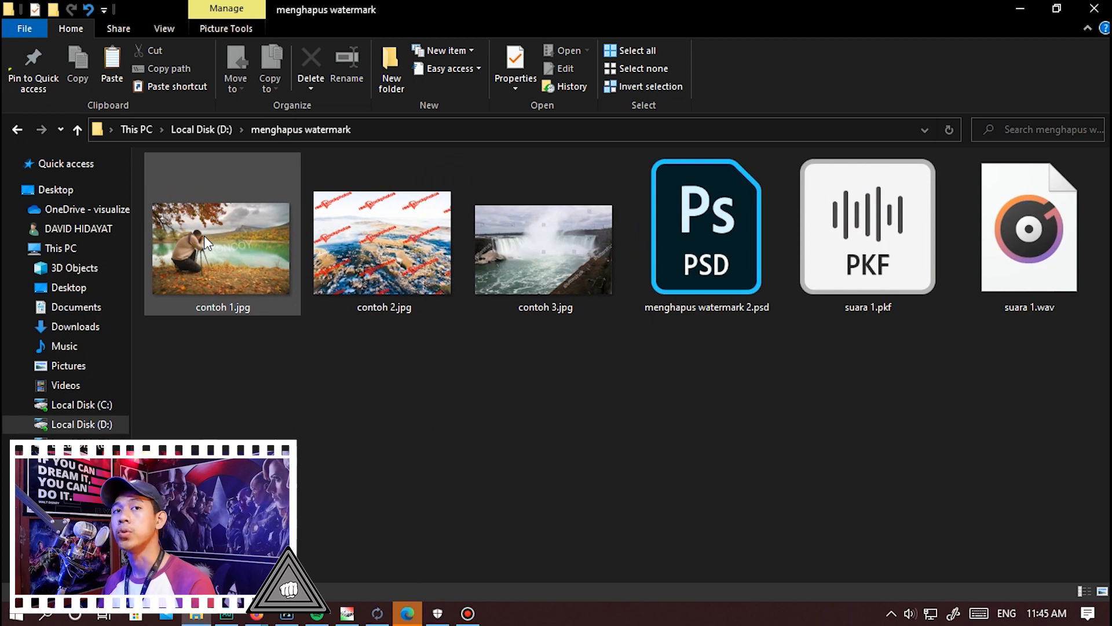
View contoh 1.jpg in the photo viewer, then close it.
{"action": "left_click", "coordinate": [204, 236]}
{"action": "double_click", "coordinate": [204, 235]}
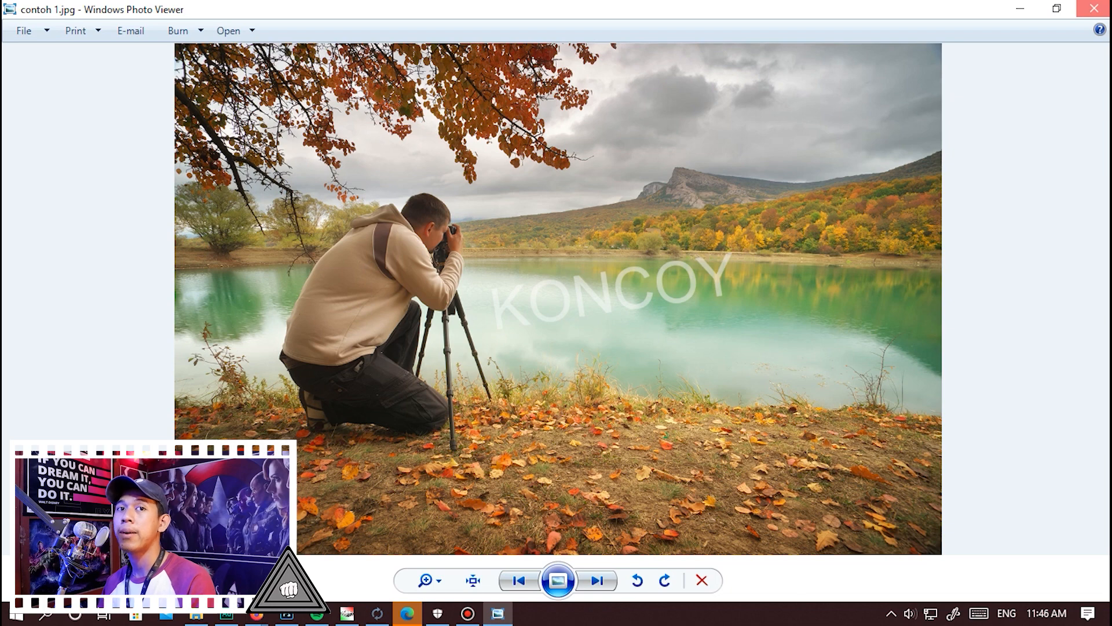
{"action": "left_click", "coordinate": [1094, 8]}
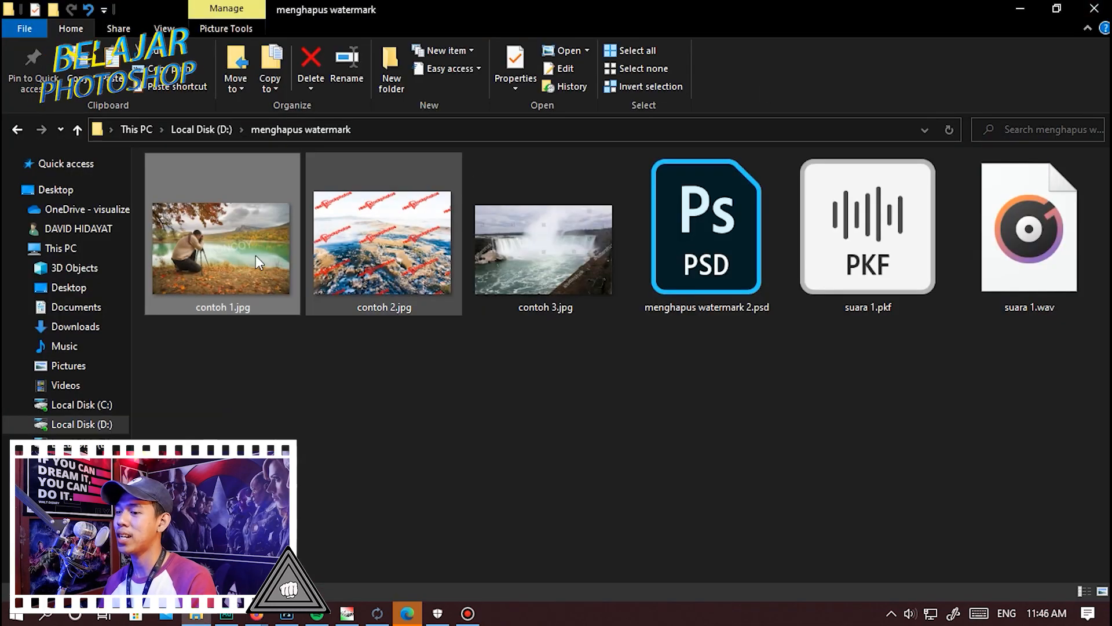
Open contoh 1.jpg from the menghapus watermark folder in Photoshop.
{"action": "left_click_drag", "start_coordinate": [232, 267], "coordinate": [32, 377]}
{"action": "scroll", "coordinate": [537, 307], "scroll_direction": "up", "scroll_amount": 2}
{"action": "scroll", "coordinate": [537, 307], "scroll_direction": "down", "scroll_amount": 1}
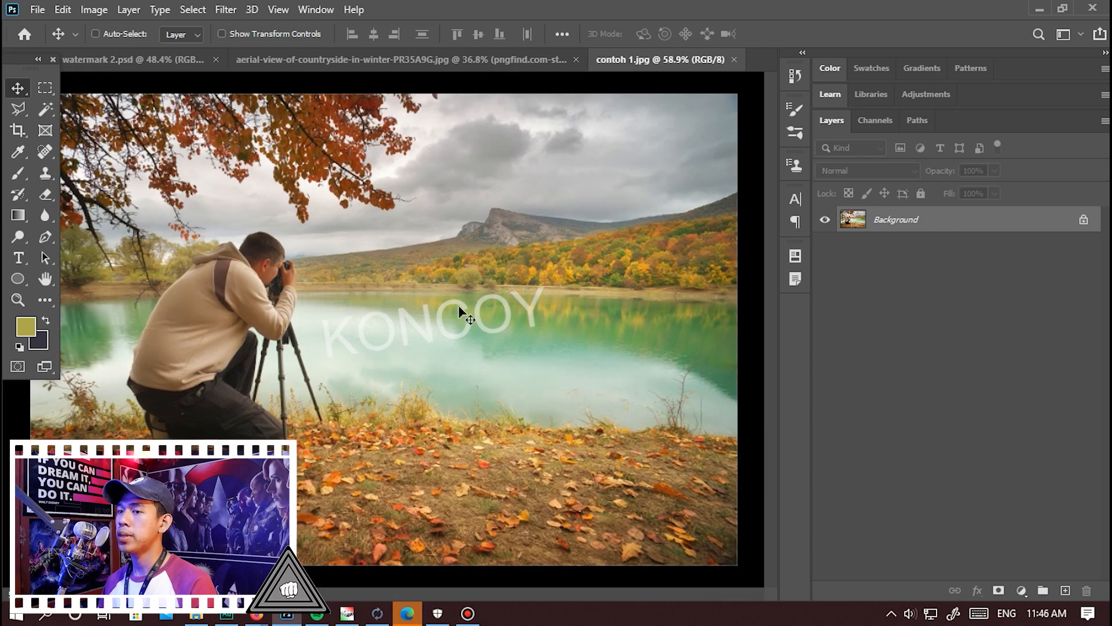
{"action": "scroll", "coordinate": [582, 290], "scroll_direction": "up", "scroll_amount": 2}
{"action": "scroll", "coordinate": [538, 287], "scroll_direction": "down", "scroll_amount": 1}
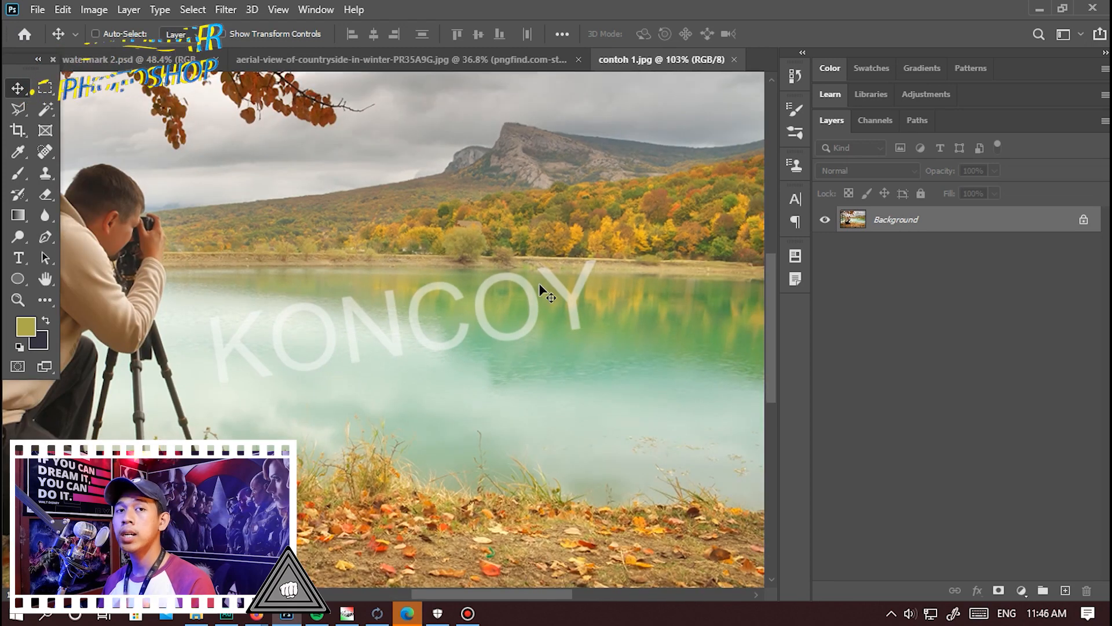
Remove the letter Y of the KONCOY watermark by painting over it with the Spot Healing Brush.
{"action": "left_click_drag", "start_coordinate": [45, 151], "coordinate": [114, 155]}
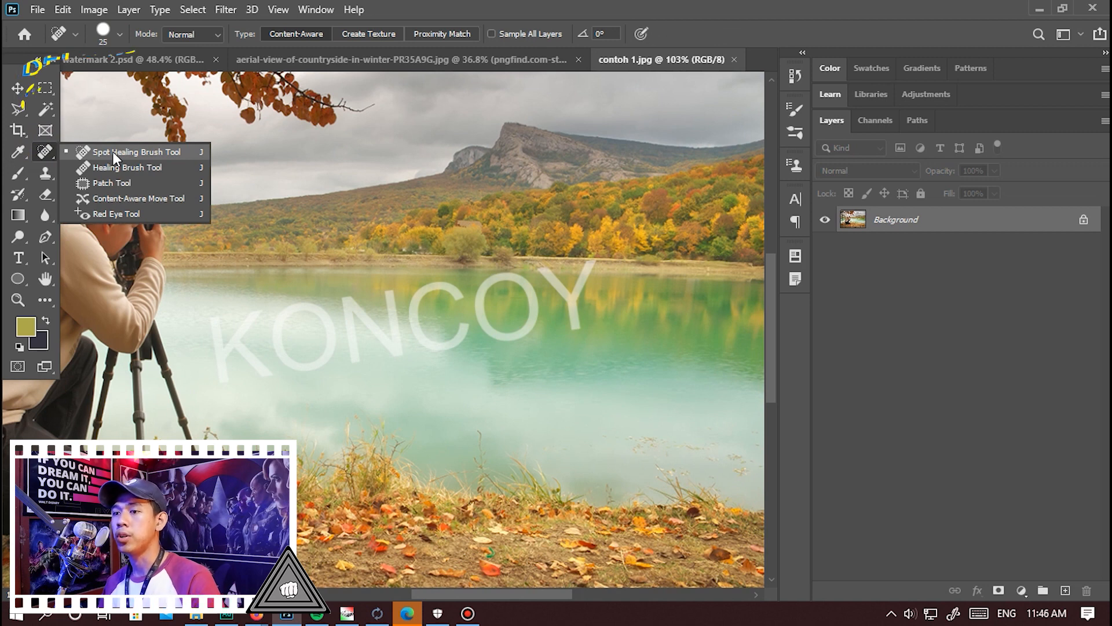
{"action": "left_click", "coordinate": [113, 152]}
{"action": "left_click", "coordinate": [478, 368]}
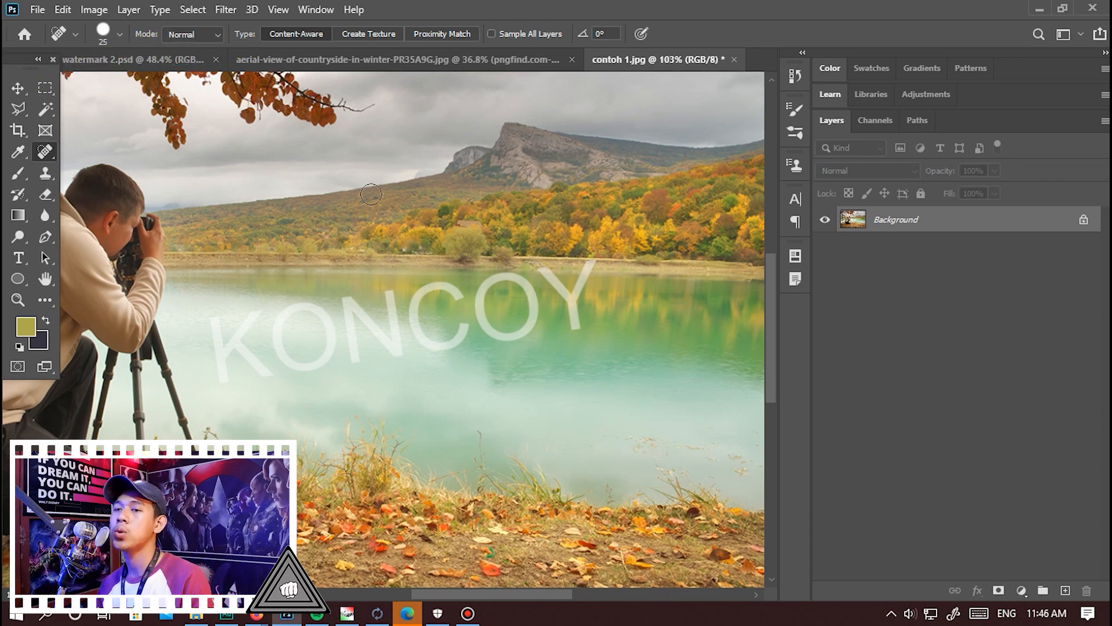
{"action": "right_click", "coordinate": [54, 148]}
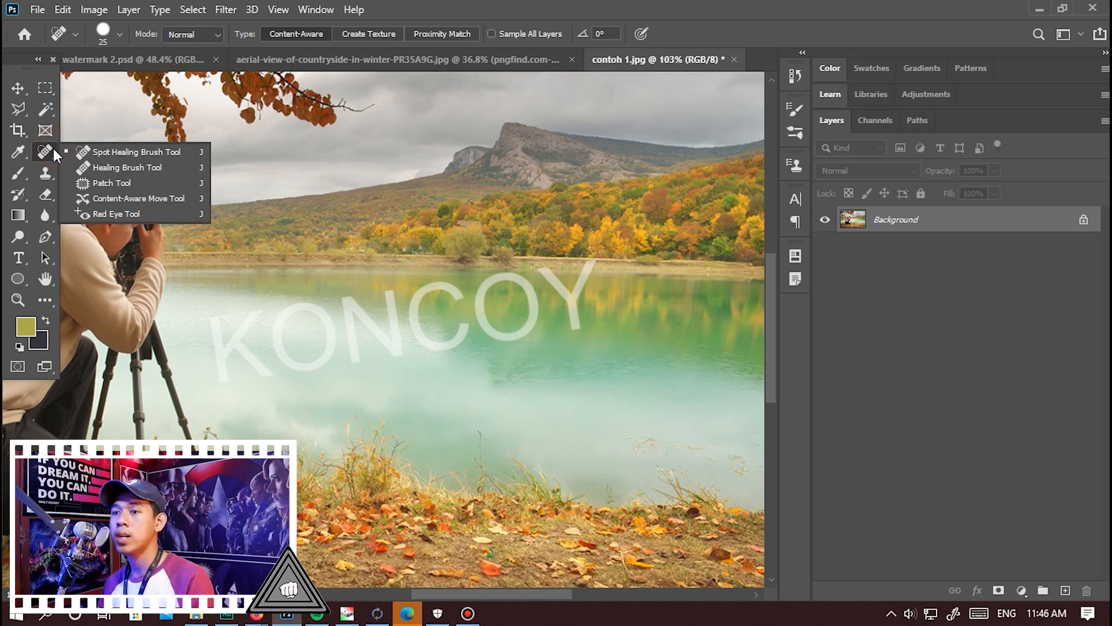
{"action": "left_click", "coordinate": [103, 153]}
{"action": "scroll", "coordinate": [586, 302], "scroll_direction": "up", "scroll_amount": 5}
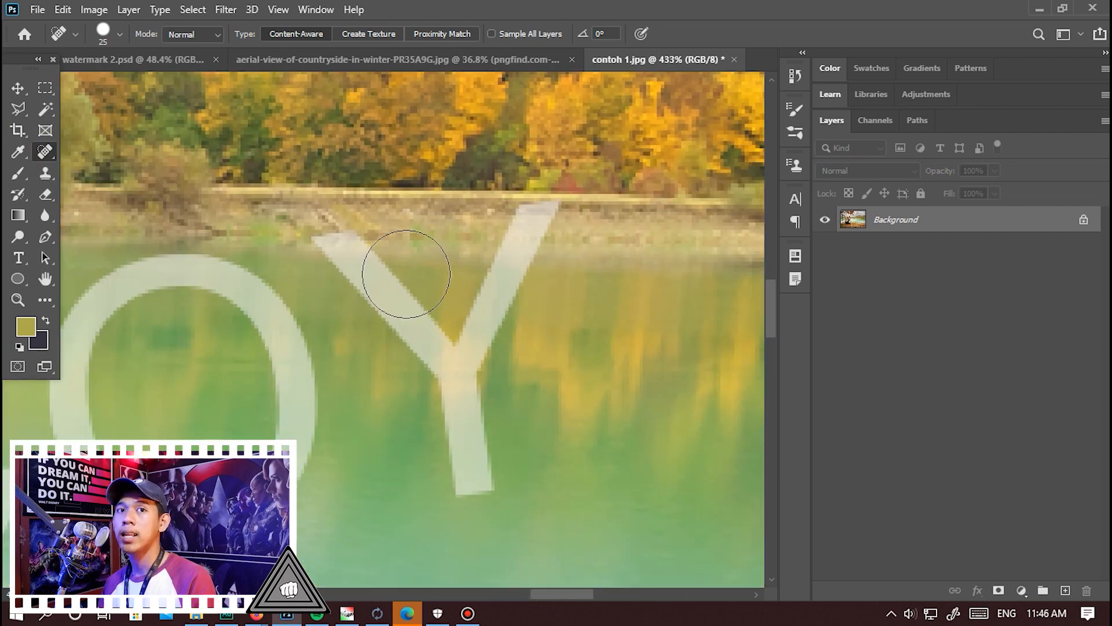
{"action": "mouse_move", "coordinate": [522, 229]}
{"action": "left_mouse_down"}
{"action": "mouse_move", "coordinate": [526, 219]}
{"action": "mouse_move", "coordinate": [479, 307]}
{"action": "mouse_move", "coordinate": [460, 460]}
{"action": "mouse_move", "coordinate": [440, 372]}
{"action": "mouse_move", "coordinate": [361, 260]}
{"action": "mouse_move", "coordinate": [333, 239]}
{"action": "left_mouse_up"}
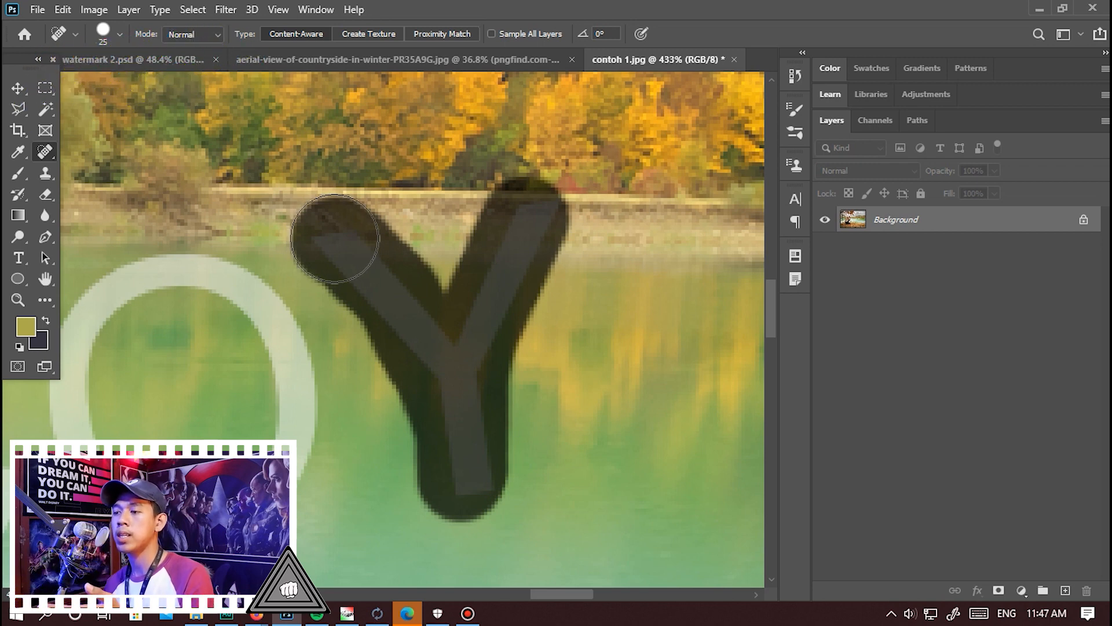
{"action": "left_click_drag", "start_coordinate": [334, 238], "coordinate": [334, 238]}
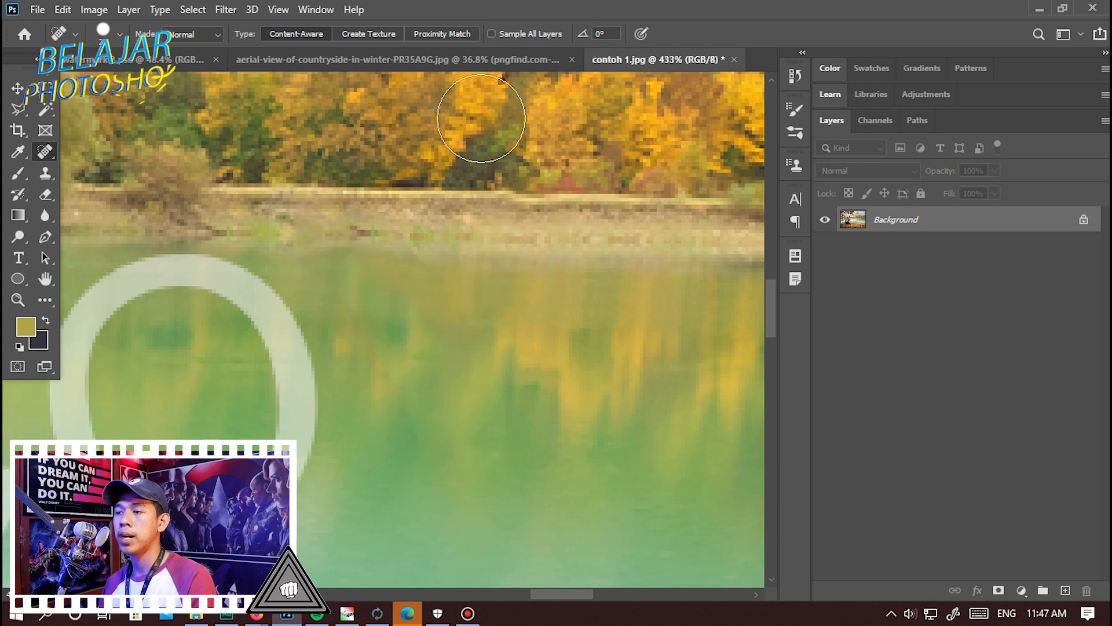
{"action": "scroll", "coordinate": [424, 228], "scroll_direction": "down", "scroll_amount": 5}
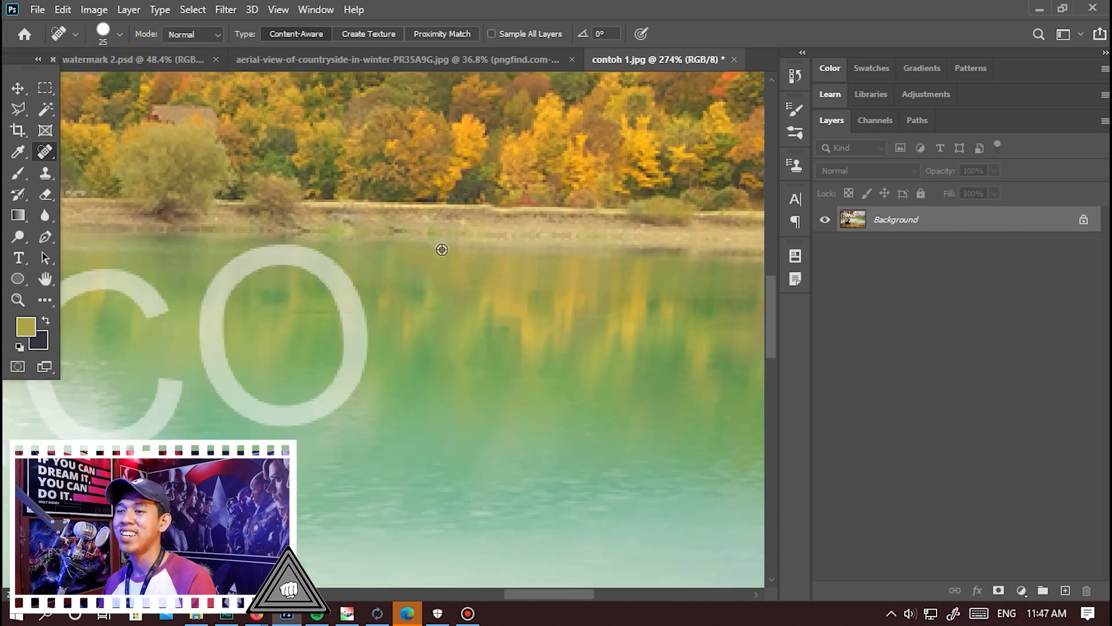
Try a single Spot Healing dab on the upper-right curve of the watermark's last letter O and undo it.
{"action": "scroll", "coordinate": [278, 186], "scroll_direction": "up", "scroll_amount": 6}
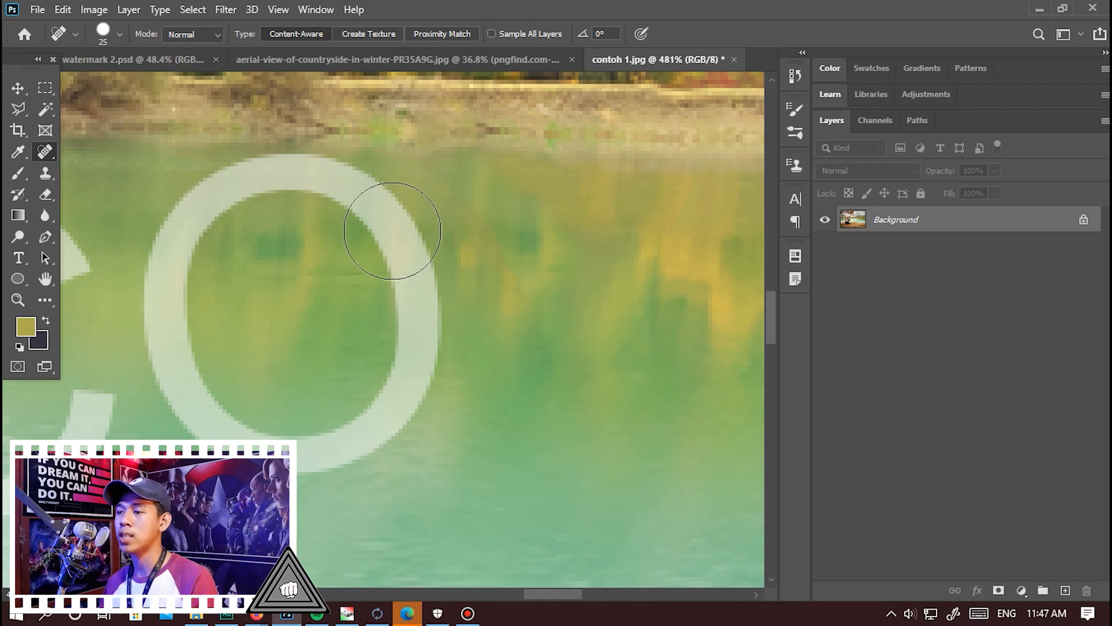
{"action": "left_click", "coordinate": [392, 232]}
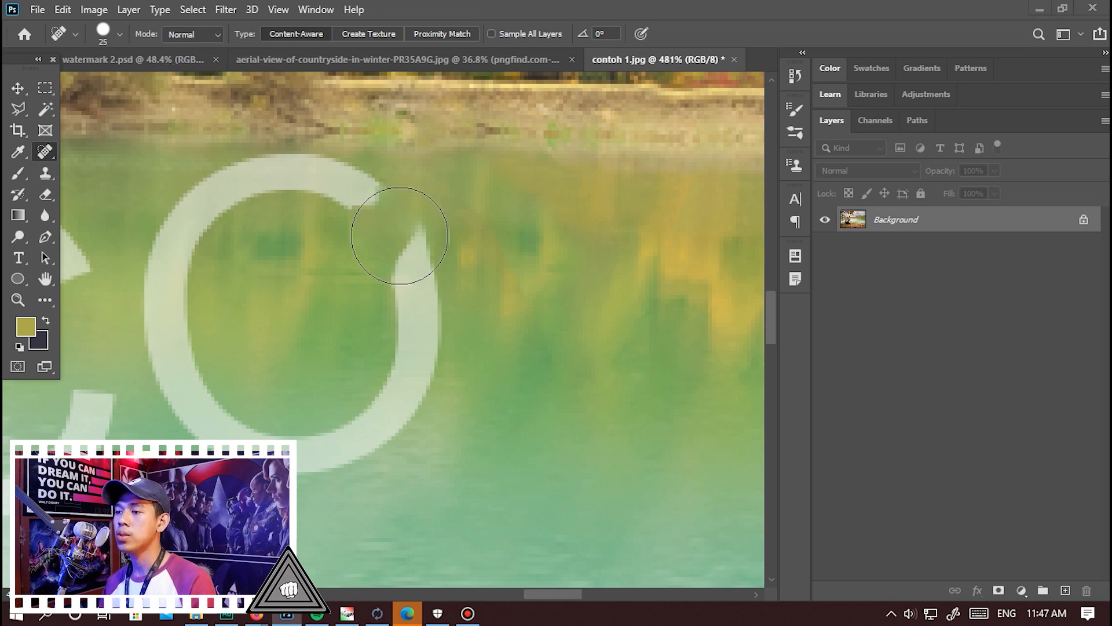
{"action": "key", "text": "ctrl+z"}
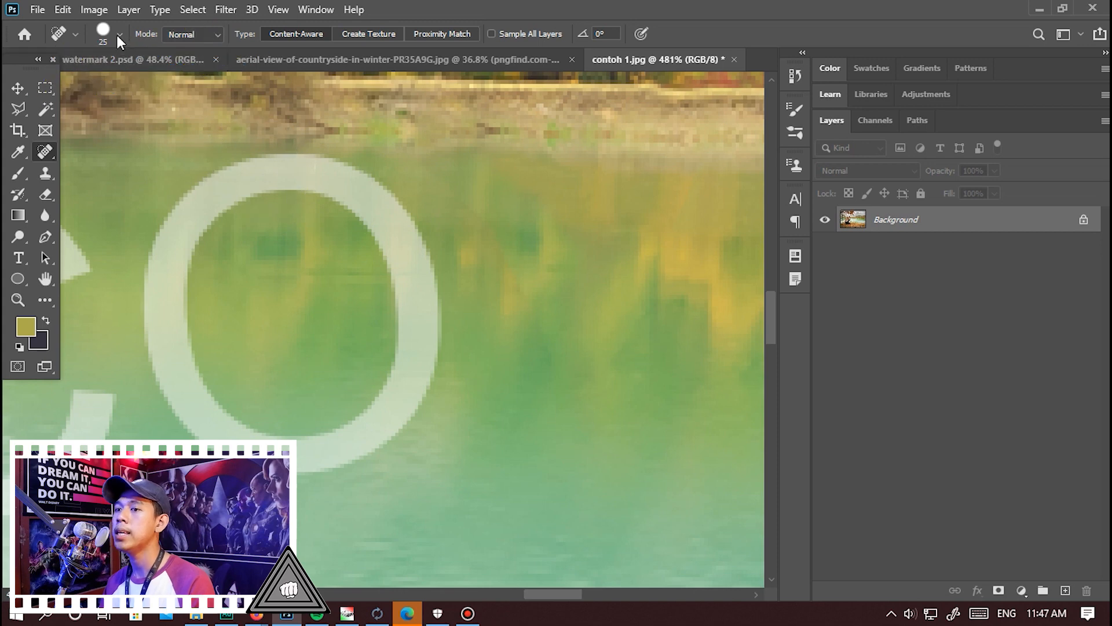
Set the healing brush hardness to 46% and try a stroke across the upper-right curve of the letter O.
{"action": "left_click", "coordinate": [120, 38]}
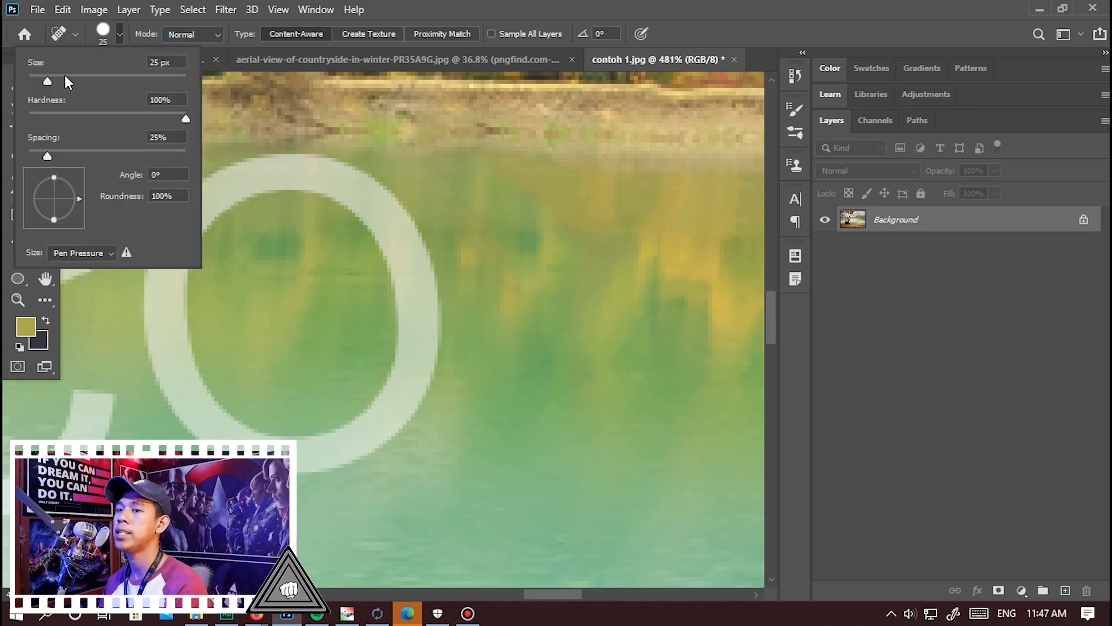
{"action": "mouse_move", "coordinate": [49, 81]}
{"action": "left_mouse_down"}
{"action": "mouse_move", "coordinate": [67, 81]}
{"action": "mouse_move", "coordinate": [47, 81]}
{"action": "left_mouse_up"}
{"action": "left_click_drag", "start_coordinate": [178, 118], "coordinate": [102, 118]}
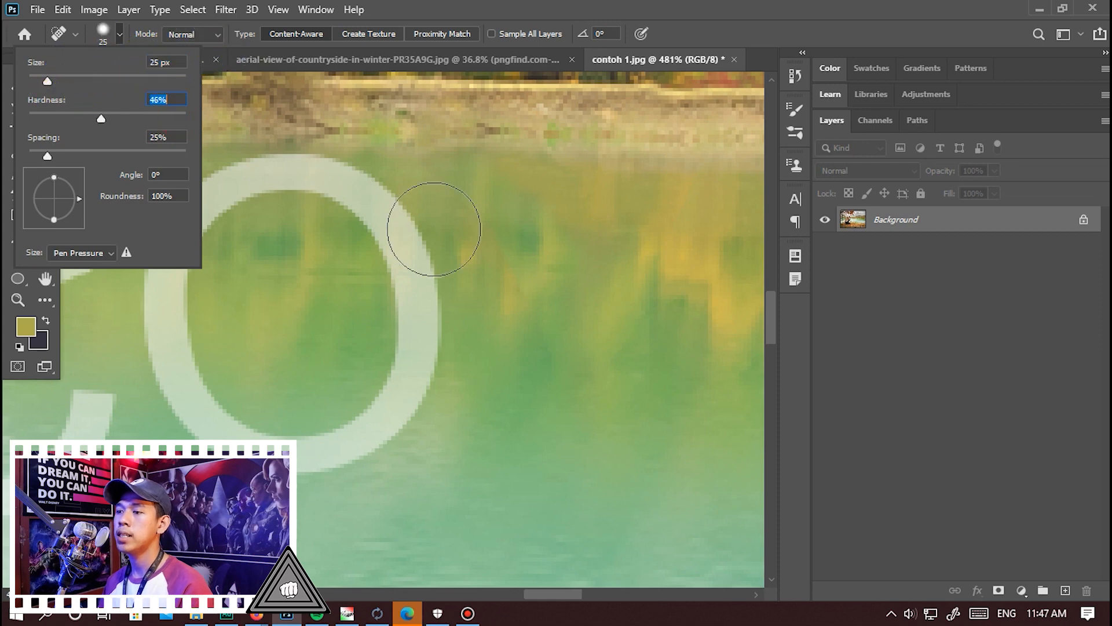
{"action": "mouse_move", "coordinate": [389, 190]}
{"action": "left_mouse_down"}
{"action": "mouse_move", "coordinate": [442, 249]}
{"action": "mouse_move", "coordinate": [504, 231]}
{"action": "left_mouse_up"}
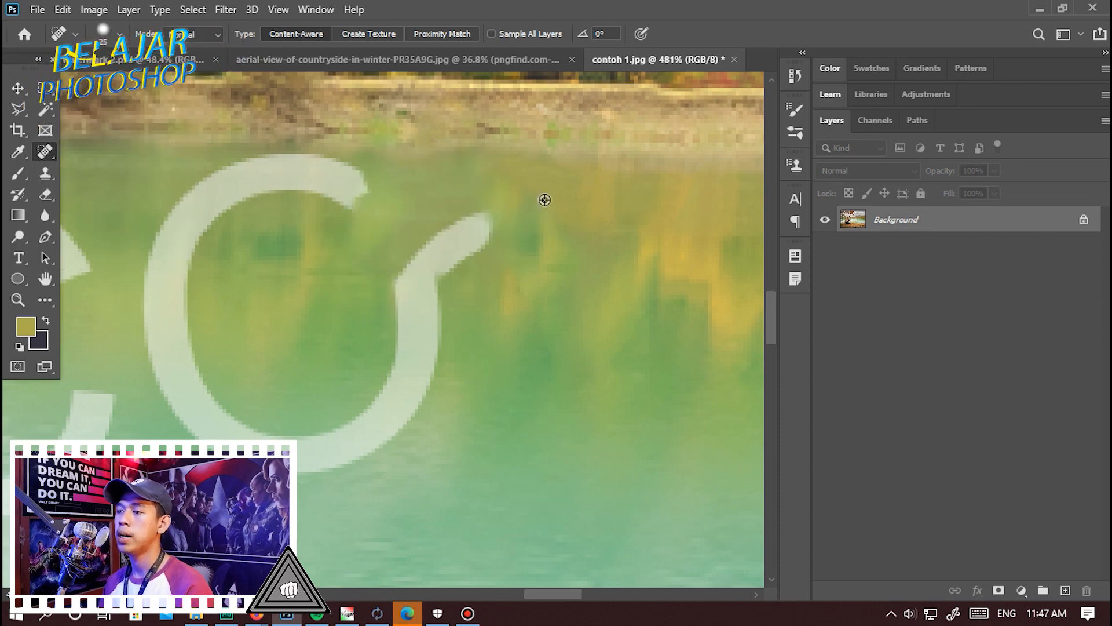
{"action": "scroll", "coordinate": [533, 185], "scroll_direction": "up", "scroll_amount": 5}
{"action": "left_click", "coordinate": [510, 212]}
Set the healing brush hardness to 100% and try a dab on the right curve of the letter O.
{"action": "left_click", "coordinate": [119, 34]}
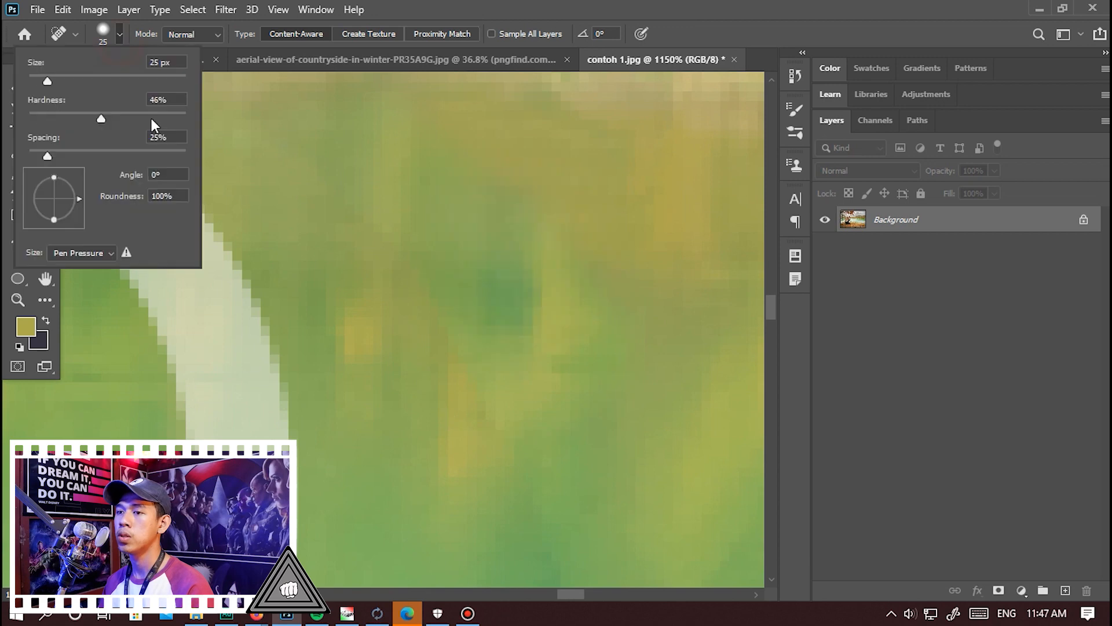
{"action": "left_click", "coordinate": [219, 325]}
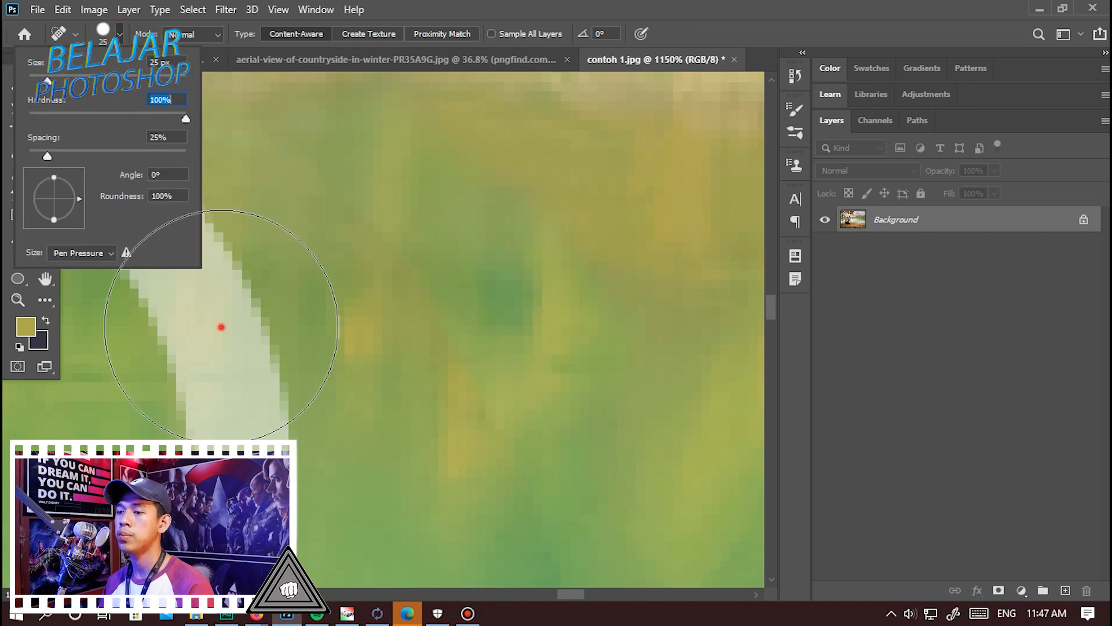
{"action": "scroll", "coordinate": [359, 313], "scroll_direction": "down", "scroll_amount": 3}
{"action": "scroll", "coordinate": [360, 312], "scroll_direction": "down", "scroll_amount": 2}
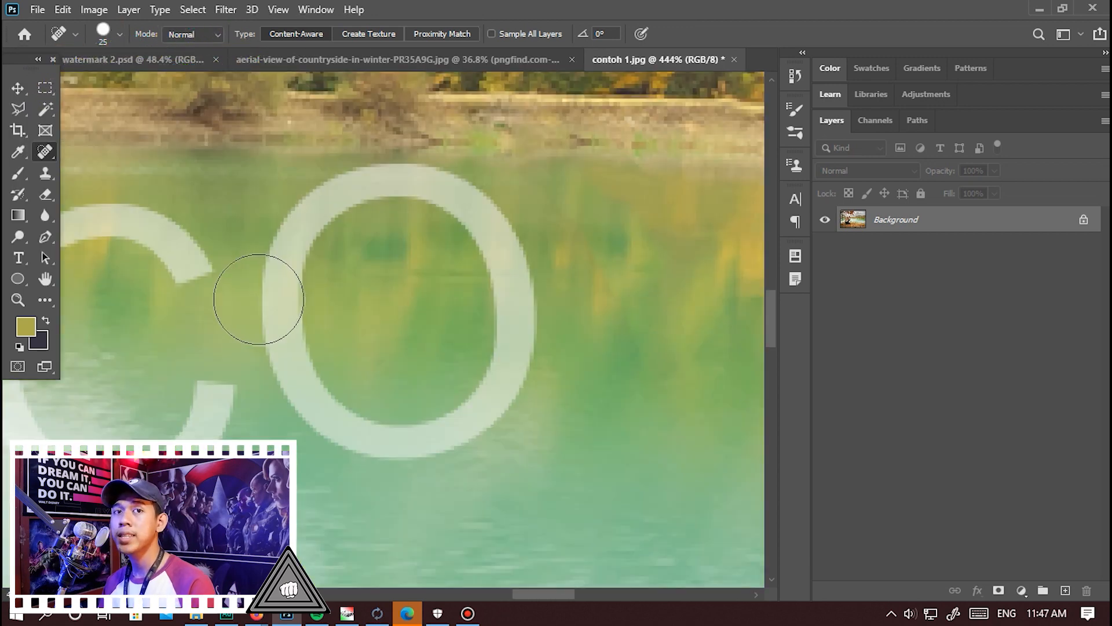
Remove the watermark's last letter O and the letter C, painting over each one completely with the Spot Healing Brush.
{"action": "scroll", "coordinate": [447, 261], "scroll_direction": "down", "scroll_amount": 4}
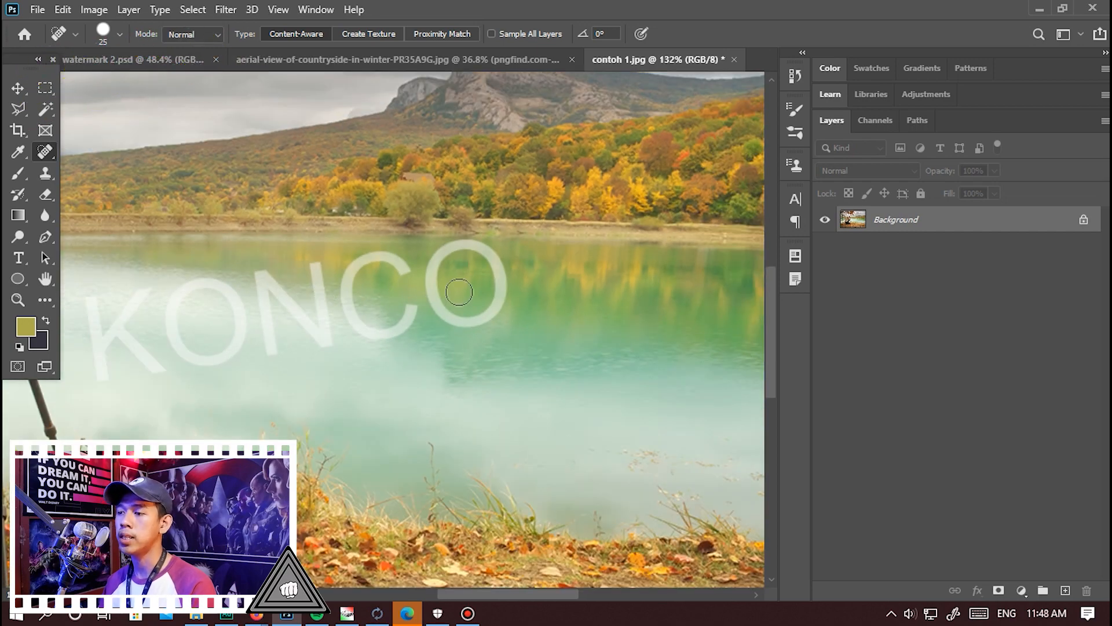
{"action": "scroll", "coordinate": [459, 292], "scroll_direction": "up", "scroll_amount": 4}
{"action": "mouse_move", "coordinate": [497, 246]}
{"action": "left_mouse_down"}
{"action": "mouse_move", "coordinate": [519, 370]}
{"action": "mouse_move", "coordinate": [496, 421]}
{"action": "mouse_move", "coordinate": [470, 435]}
{"action": "mouse_move", "coordinate": [389, 436]}
{"action": "mouse_move", "coordinate": [366, 424]}
{"action": "mouse_move", "coordinate": [348, 390]}
{"action": "mouse_move", "coordinate": [340, 322]}
{"action": "mouse_move", "coordinate": [352, 282]}
{"action": "mouse_move", "coordinate": [388, 244]}
{"action": "mouse_move", "coordinate": [454, 241]}
{"action": "left_mouse_up"}
{"action": "scroll", "coordinate": [630, 334], "scroll_direction": "down", "scroll_amount": 1}
{"action": "scroll", "coordinate": [423, 280], "scroll_direction": "up", "scroll_amount": 2}
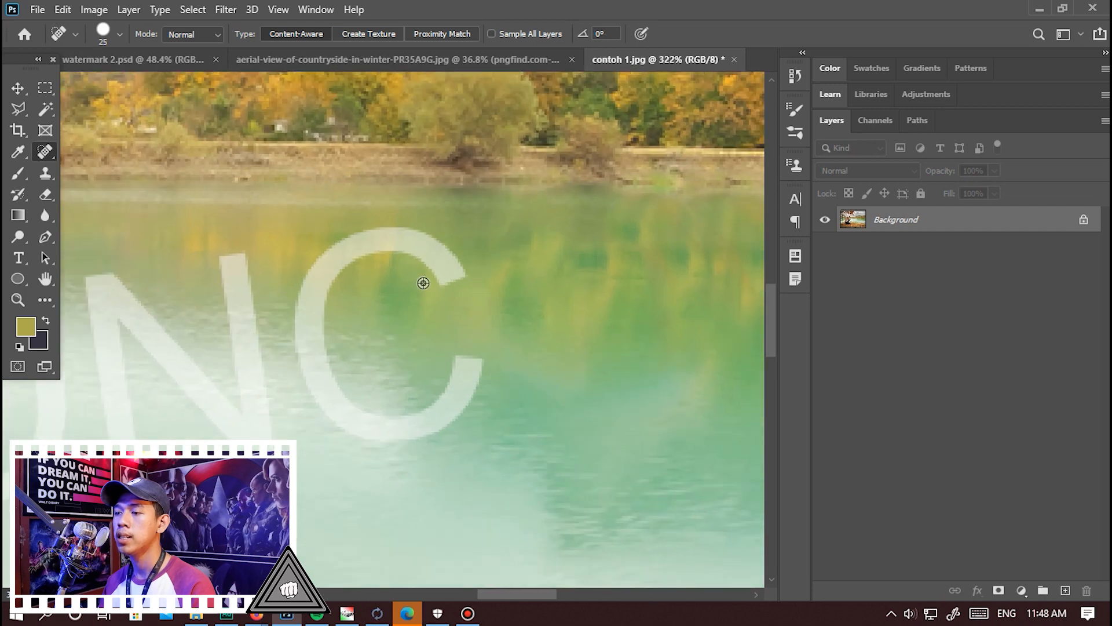
{"action": "mouse_move", "coordinate": [481, 290]}
{"action": "left_mouse_down"}
{"action": "mouse_move", "coordinate": [394, 220]}
{"action": "mouse_move", "coordinate": [343, 228]}
{"action": "mouse_move", "coordinate": [292, 257]}
{"action": "mouse_move", "coordinate": [272, 338]}
{"action": "mouse_move", "coordinate": [285, 420]}
{"action": "mouse_move", "coordinate": [369, 481]}
{"action": "mouse_move", "coordinate": [452, 457]}
{"action": "mouse_move", "coordinate": [482, 394]}
{"action": "left_mouse_up"}
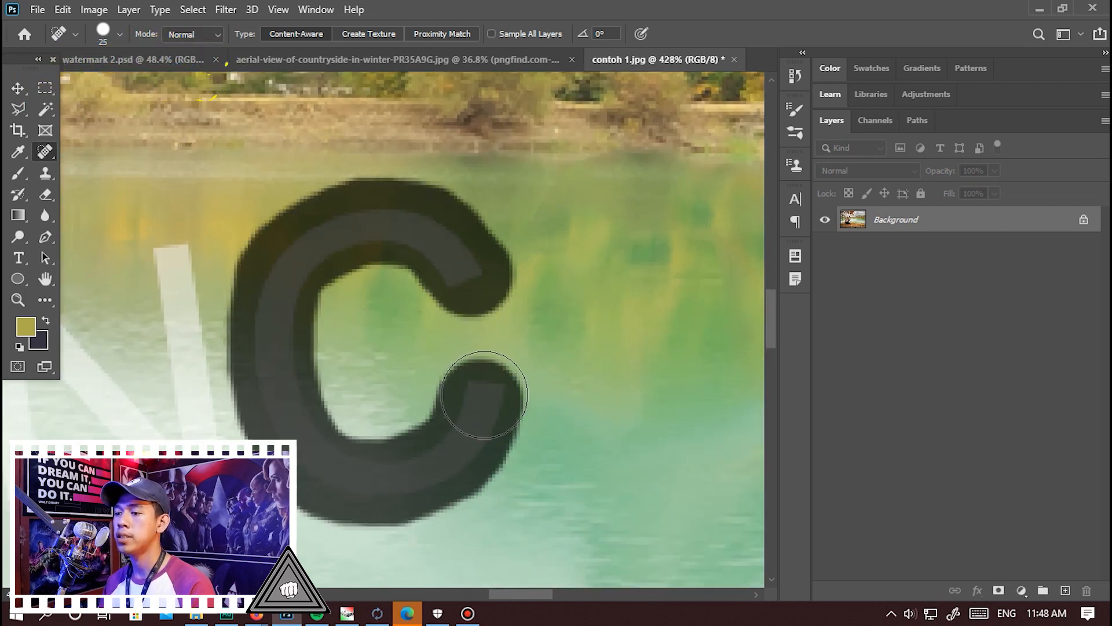
{"action": "scroll", "coordinate": [385, 359], "scroll_direction": "down", "scroll_amount": 5}
Remove the letter N and heal the leftover white fragments around it with the Spot Healing Brush.
{"action": "scroll", "coordinate": [459, 259], "scroll_direction": "up", "scroll_amount": 5}
{"action": "mouse_move", "coordinate": [433, 401]}
{"action": "left_mouse_down"}
{"action": "mouse_move", "coordinate": [397, 191]}
{"action": "mouse_move", "coordinate": [528, 370]}
{"action": "mouse_move", "coordinate": [582, 395]}
{"action": "mouse_move", "coordinate": [560, 148]}
{"action": "mouse_move", "coordinate": [540, 347]}
{"action": "mouse_move", "coordinate": [439, 223]}
{"action": "left_mouse_up"}
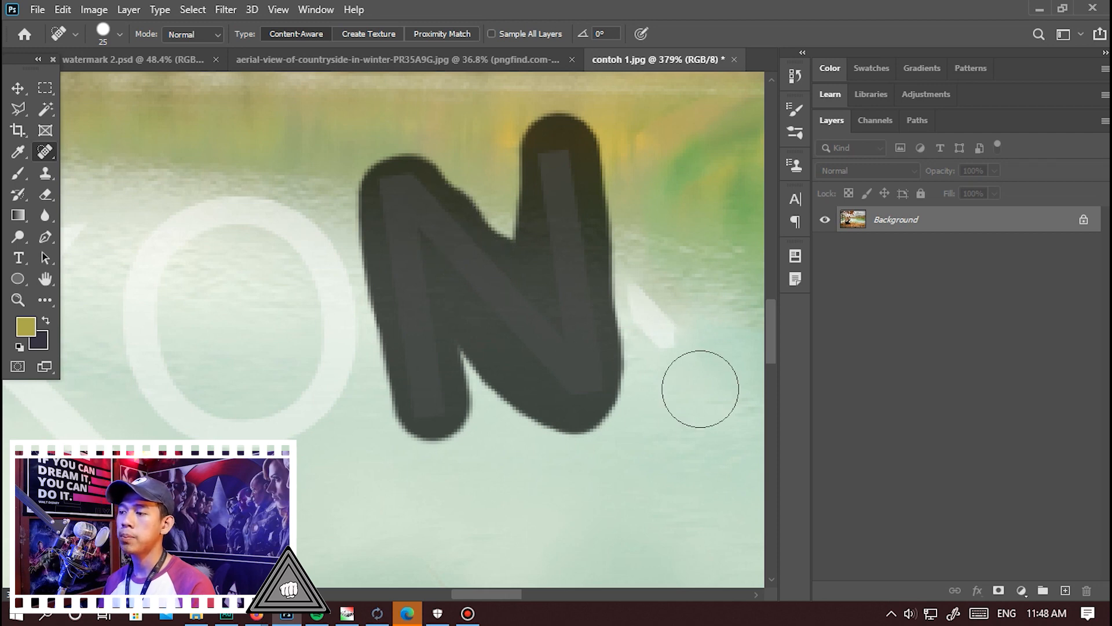
{"action": "mouse_move", "coordinate": [652, 310]}
{"action": "left_mouse_down"}
{"action": "mouse_move", "coordinate": [663, 334]}
{"action": "mouse_move", "coordinate": [535, 262]}
{"action": "mouse_move", "coordinate": [419, 253]}
{"action": "mouse_move", "coordinate": [429, 280]}
{"action": "mouse_move", "coordinate": [639, 331]}
{"action": "left_mouse_up"}
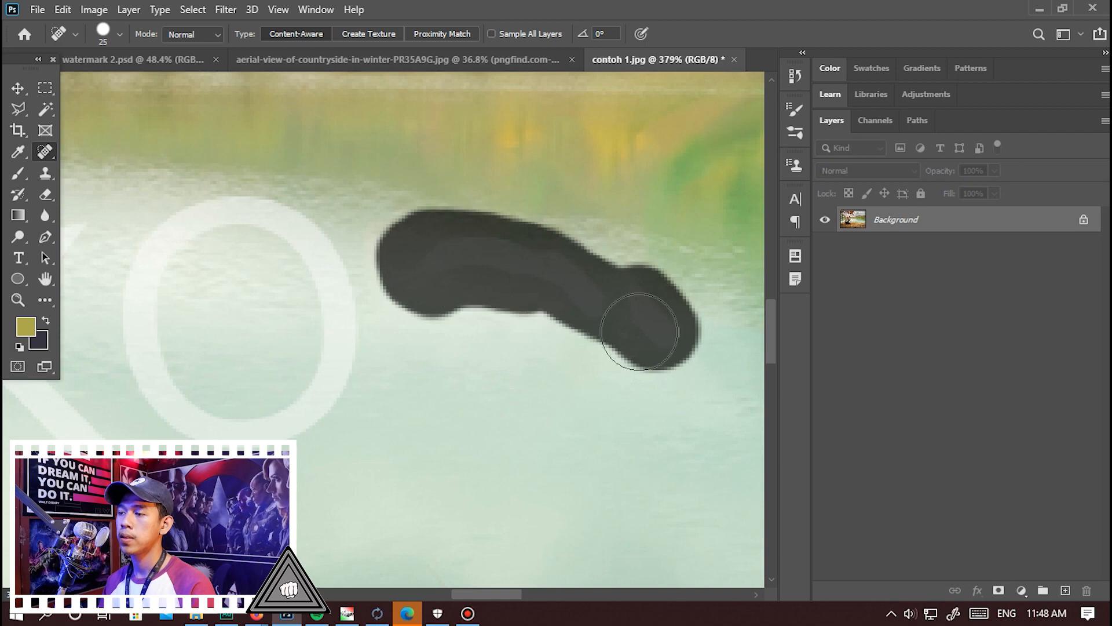
{"action": "mouse_move", "coordinate": [574, 315]}
{"action": "left_mouse_down"}
{"action": "mouse_move", "coordinate": [541, 308]}
{"action": "mouse_move", "coordinate": [568, 304]}
{"action": "left_mouse_up"}
{"action": "mouse_move", "coordinate": [564, 303]}
{"action": "left_mouse_down"}
{"action": "mouse_move", "coordinate": [541, 272]}
{"action": "mouse_move", "coordinate": [577, 316]}
{"action": "left_mouse_up"}
Remove the watermark's first letter O and heal the stray white fragment beside the K.
{"action": "scroll", "coordinate": [623, 326], "scroll_direction": "down", "scroll_amount": 7}
{"action": "scroll", "coordinate": [455, 369], "scroll_direction": "up", "scroll_amount": 6}
{"action": "mouse_move", "coordinate": [450, 270]}
{"action": "left_mouse_down"}
{"action": "mouse_move", "coordinate": [432, 311]}
{"action": "mouse_move", "coordinate": [456, 362]}
{"action": "mouse_move", "coordinate": [546, 377]}
{"action": "mouse_move", "coordinate": [583, 357]}
{"action": "mouse_move", "coordinate": [595, 299]}
{"action": "mouse_move", "coordinate": [564, 200]}
{"action": "mouse_move", "coordinate": [532, 193]}
{"action": "mouse_move", "coordinate": [484, 214]}
{"action": "mouse_move", "coordinate": [452, 258]}
{"action": "left_mouse_up"}
{"action": "scroll", "coordinate": [510, 330], "scroll_direction": "down", "scroll_amount": 1}
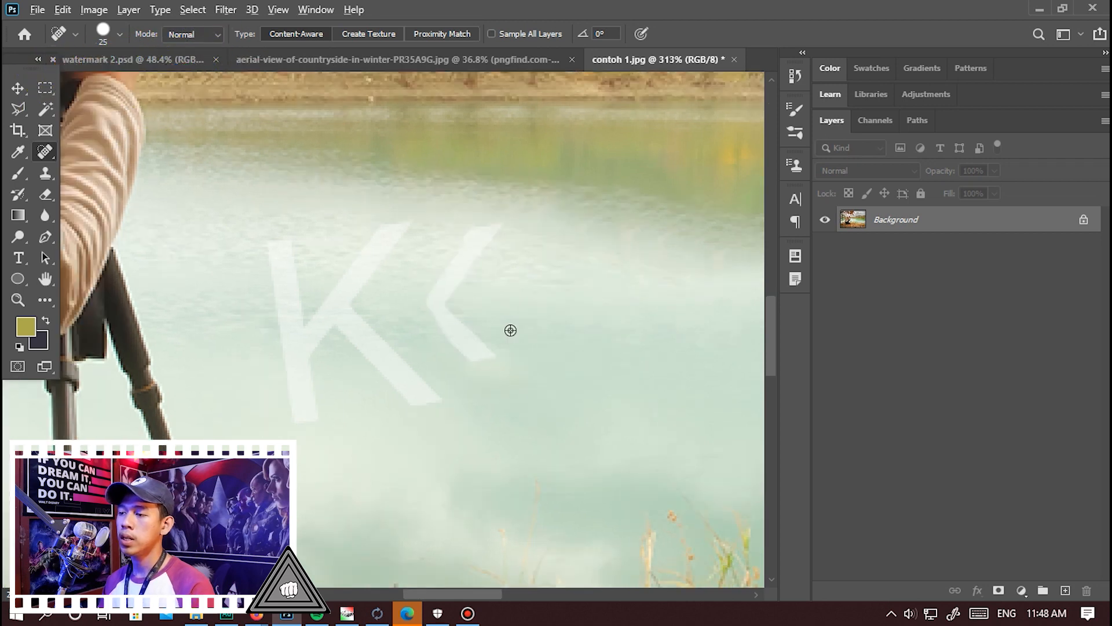
{"action": "scroll", "coordinate": [510, 330], "scroll_direction": "up", "scroll_amount": 1}
{"action": "mouse_move", "coordinate": [545, 377]}
{"action": "left_mouse_down"}
{"action": "mouse_move", "coordinate": [496, 303]}
{"action": "mouse_move", "coordinate": [561, 179]}
{"action": "mouse_move", "coordinate": [461, 289]}
{"action": "left_mouse_up"}
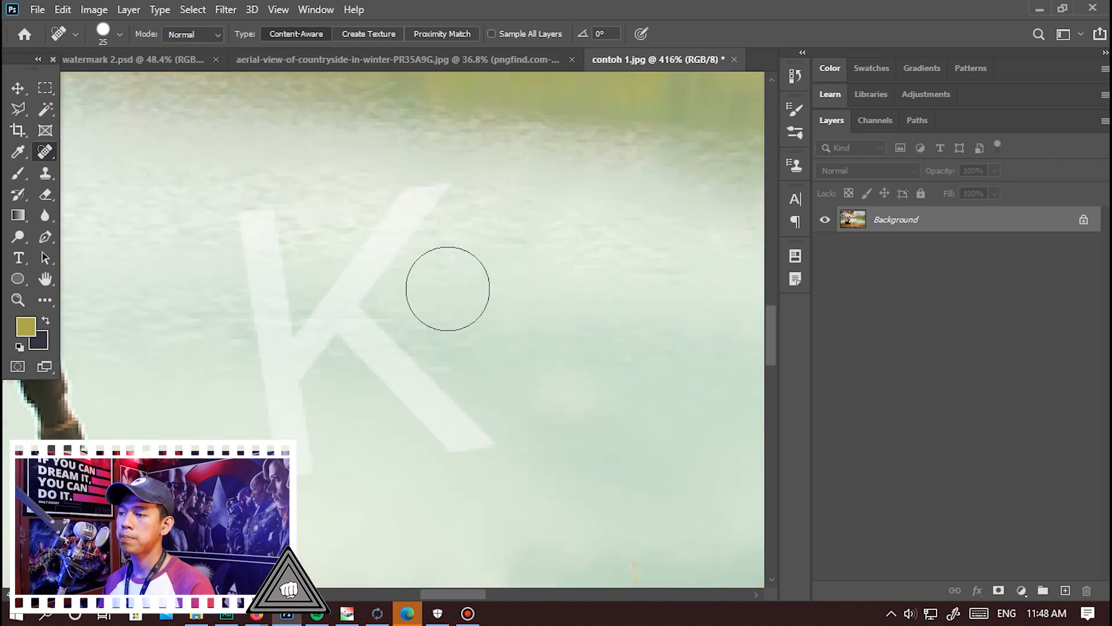
Remove the remaining letter K from the lake by painting over all its strokes with the Spot Healing Brush.
{"action": "mouse_move", "coordinate": [445, 184]}
{"action": "left_mouse_down"}
{"action": "mouse_move", "coordinate": [347, 271]}
{"action": "mouse_move", "coordinate": [318, 320]}
{"action": "mouse_move", "coordinate": [386, 340]}
{"action": "mouse_move", "coordinate": [471, 448]}
{"action": "mouse_move", "coordinate": [405, 373]}
{"action": "mouse_move", "coordinate": [343, 333]}
{"action": "mouse_move", "coordinate": [297, 354]}
{"action": "mouse_move", "coordinate": [298, 453]}
{"action": "mouse_move", "coordinate": [270, 214]}
{"action": "mouse_move", "coordinate": [266, 310]}
{"action": "mouse_move", "coordinate": [288, 459]}
{"action": "left_mouse_up"}
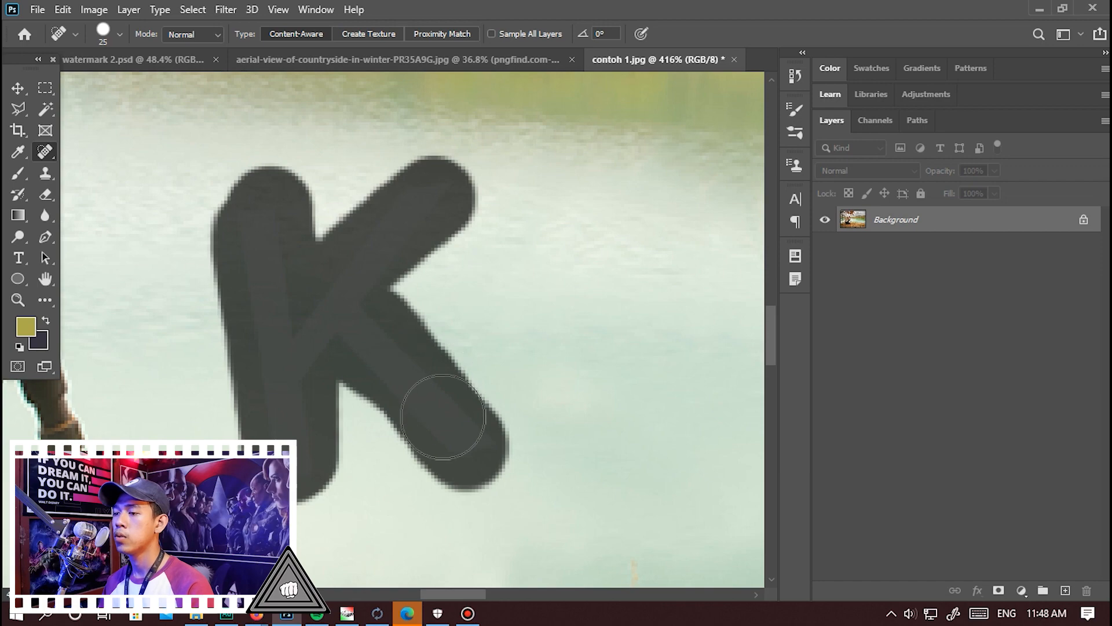
{"action": "left_click_drag", "start_coordinate": [442, 417], "coordinate": [438, 424]}
{"action": "scroll", "coordinate": [428, 378], "scroll_direction": "down", "scroll_amount": 10}
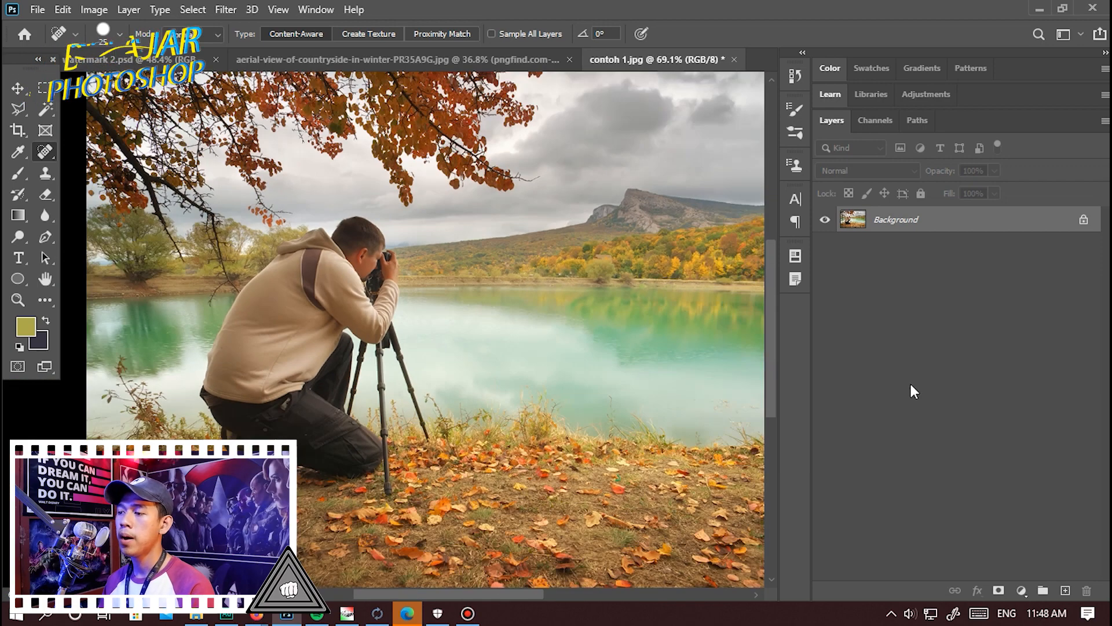
{"action": "scroll", "coordinate": [484, 415], "scroll_direction": "up", "scroll_amount": 2}
{"action": "scroll", "coordinate": [484, 414], "scroll_direction": "down", "scroll_amount": 5}
{"action": "scroll", "coordinate": [597, 419], "scroll_direction": "up", "scroll_amount": 2}
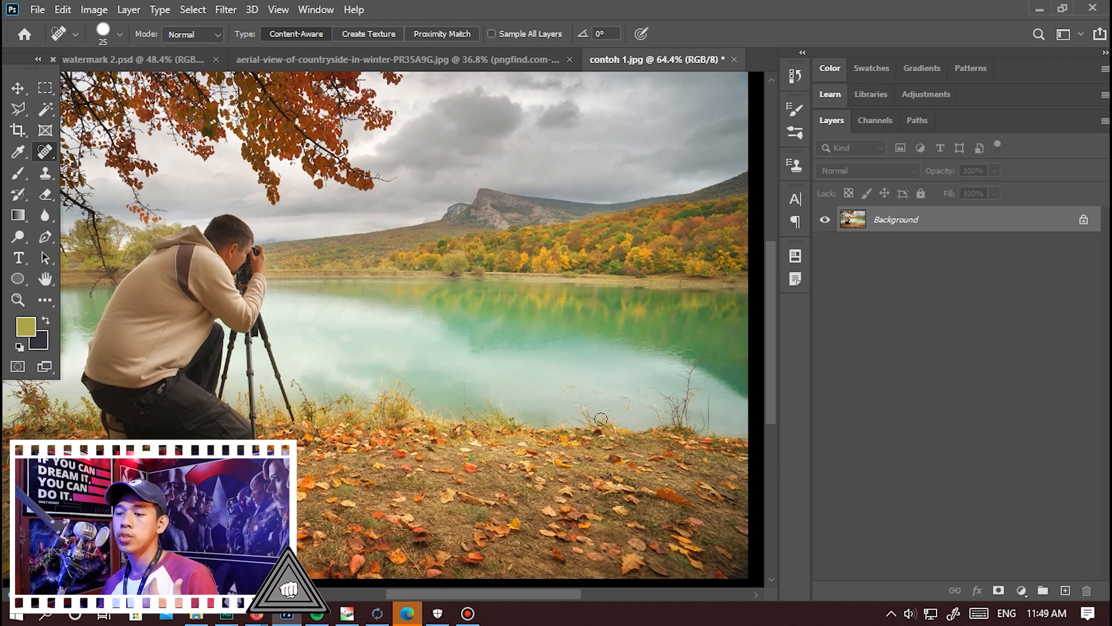
Switch to File Explorer, view contoh 2.jpg in the photo viewer, and close it.
{"action": "left_click", "coordinate": [194, 613]}
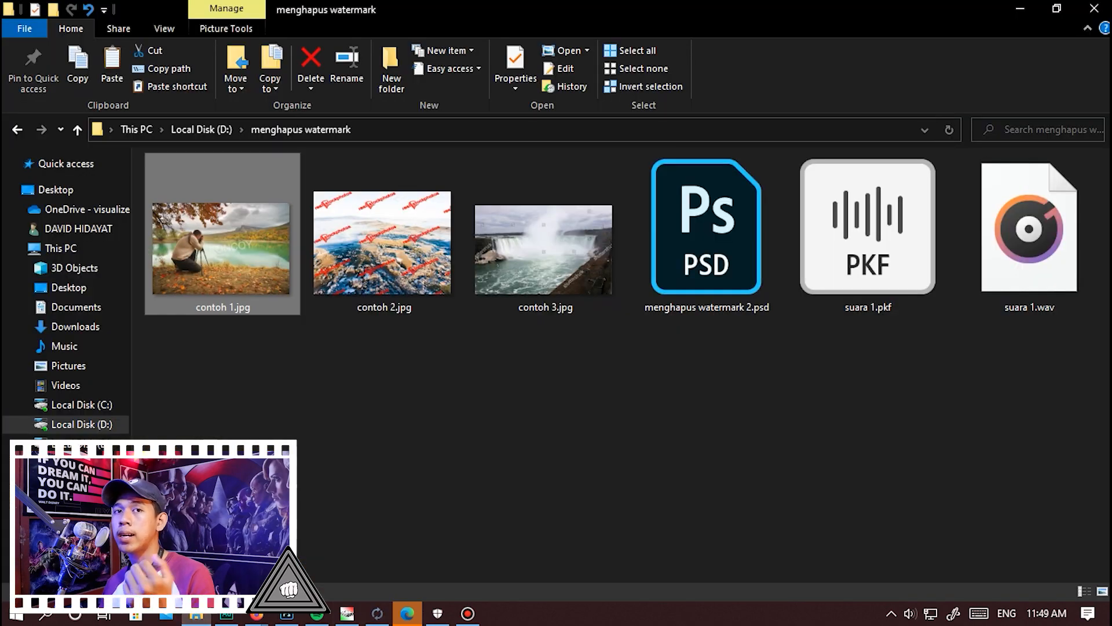
{"action": "double_click", "coordinate": [358, 286]}
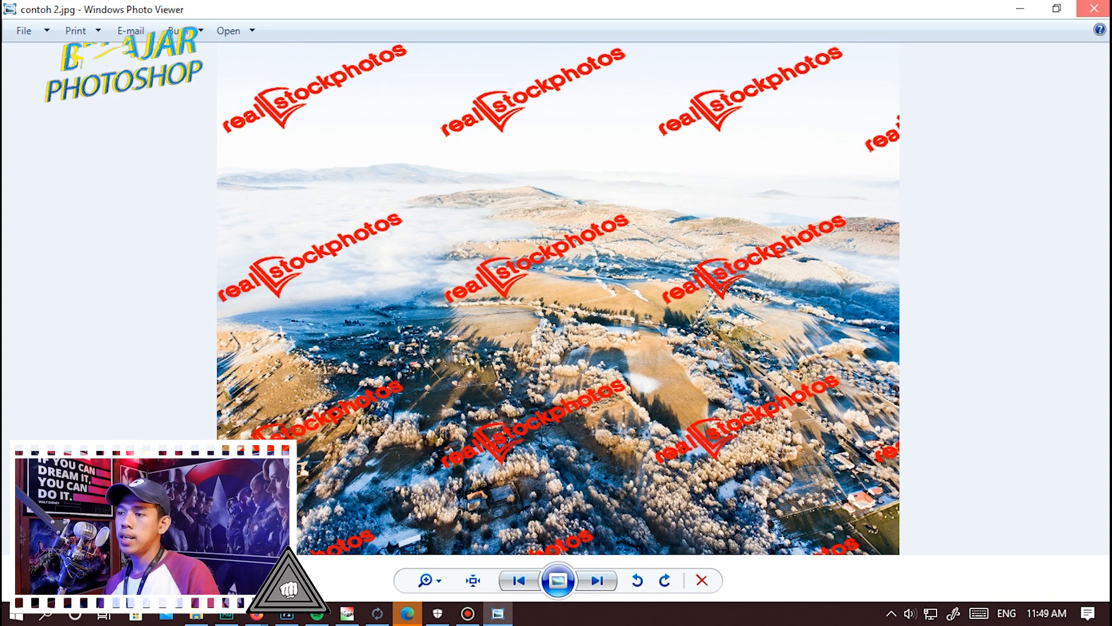
{"action": "left_click", "coordinate": [1094, 9]}
Open contoh 2.jpg from the menghapus watermark folder in Photoshop as a separate document.
{"action": "left_click_drag", "start_coordinate": [416, 242], "coordinate": [440, 220]}
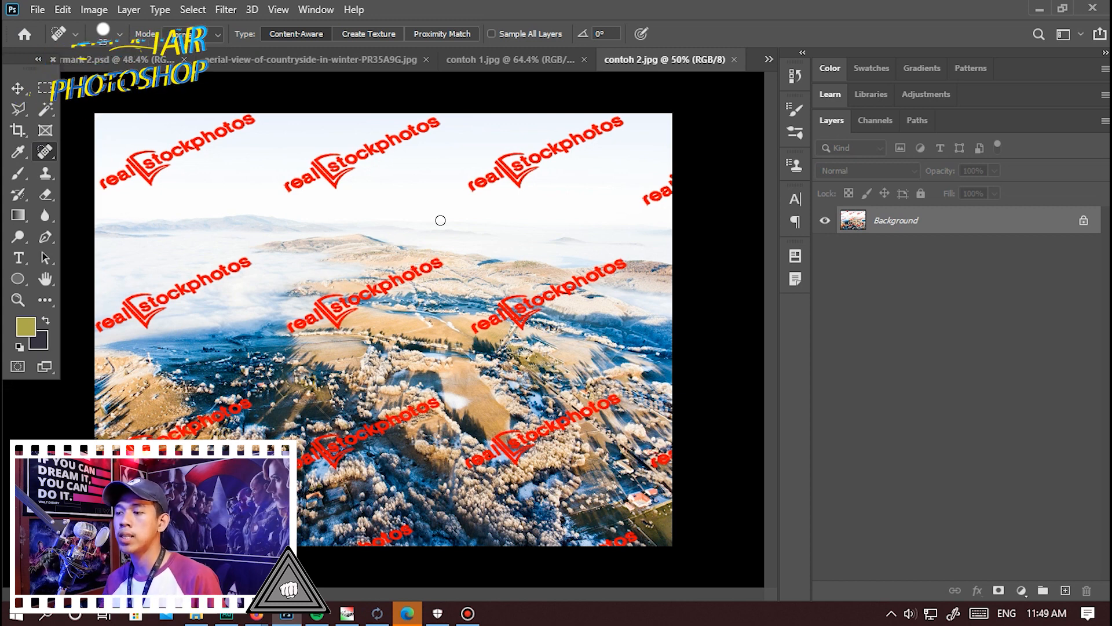
{"action": "scroll", "coordinate": [541, 330], "scroll_direction": "up", "scroll_amount": 5}
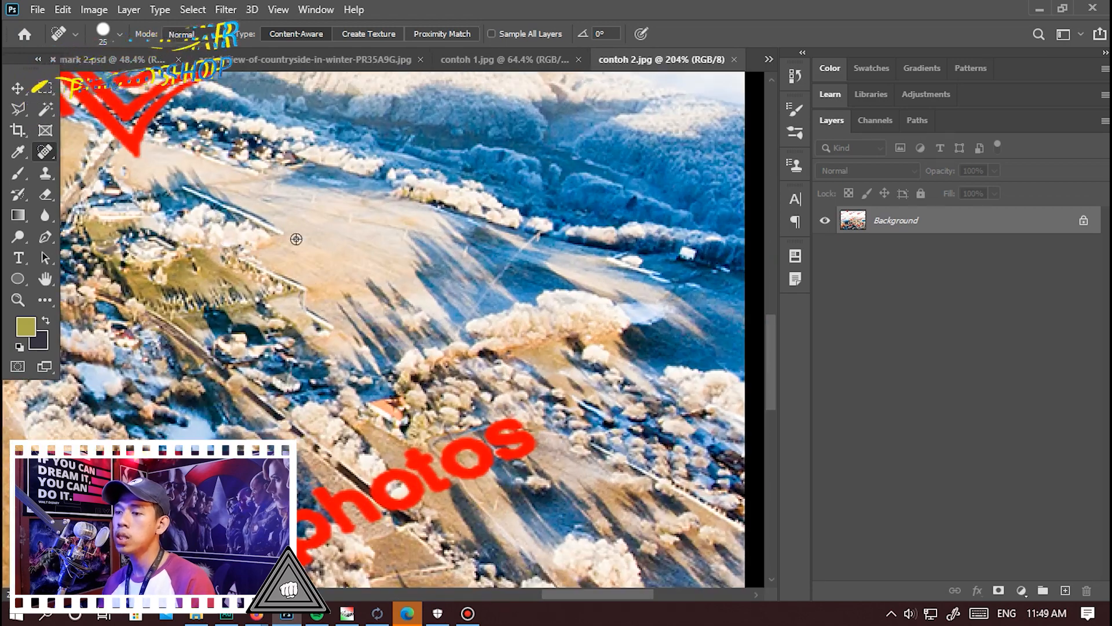
{"action": "scroll", "coordinate": [347, 252], "scroll_direction": "down", "scroll_amount": 5}
{"action": "scroll", "coordinate": [543, 289], "scroll_direction": "down", "scroll_amount": 8}
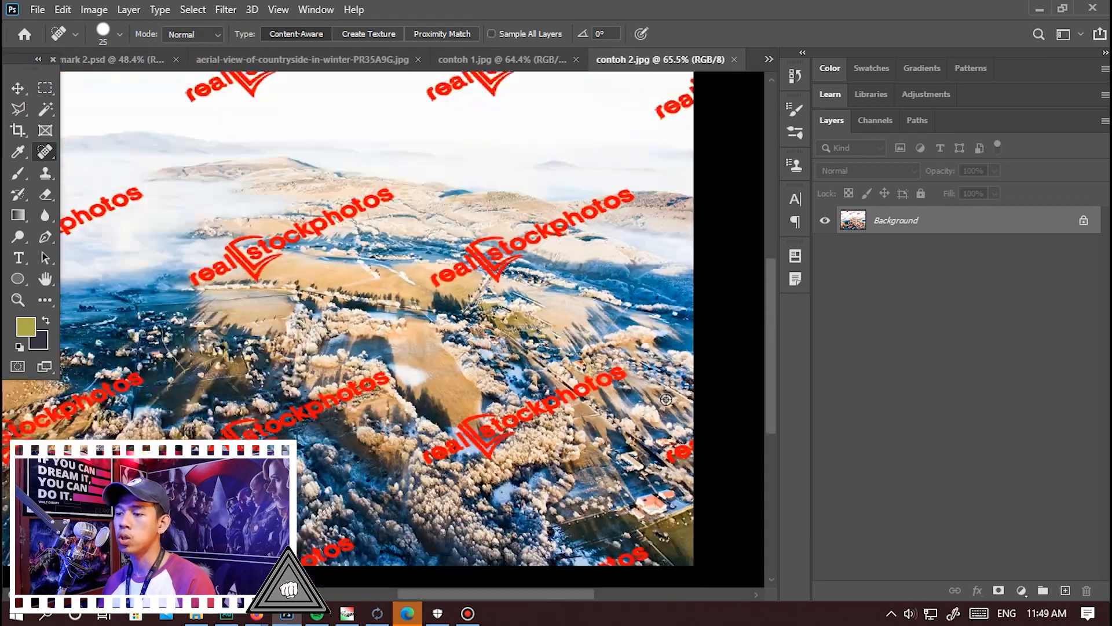
Select the red watermark text across contoh 2.jpg with Color Range, sampling its red colour at a Fuzziness of 100.
{"action": "scroll", "coordinate": [543, 289], "scroll_direction": "up", "scroll_amount": 4}
{"action": "scroll", "coordinate": [270, 400], "scroll_direction": "up", "scroll_amount": 4}
{"action": "scroll", "coordinate": [269, 401], "scroll_direction": "down", "scroll_amount": 3}
{"action": "scroll", "coordinate": [269, 400], "scroll_direction": "up", "scroll_amount": 5}
{"action": "scroll", "coordinate": [269, 400], "scroll_direction": "down", "scroll_amount": 4}
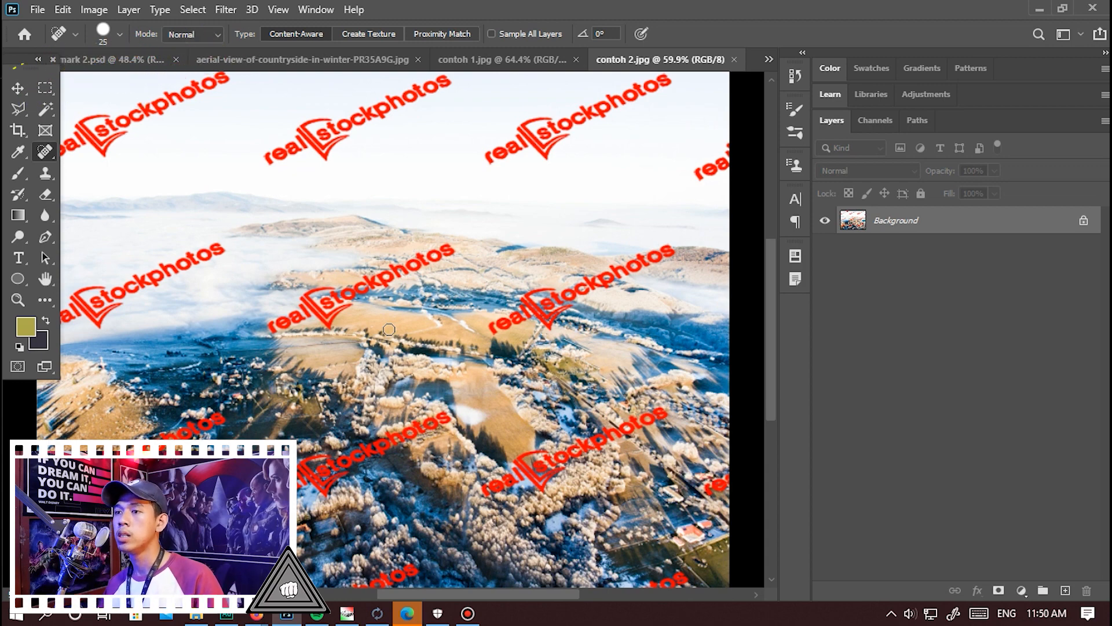
{"action": "left_click", "coordinate": [187, 8]}
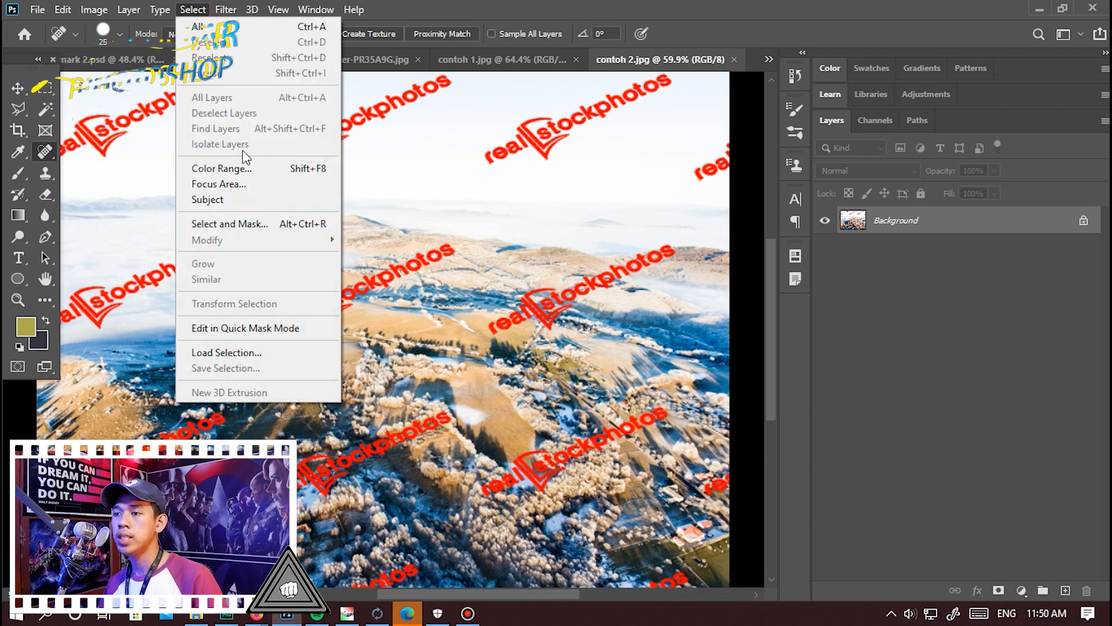
{"action": "left_click", "coordinate": [242, 166]}
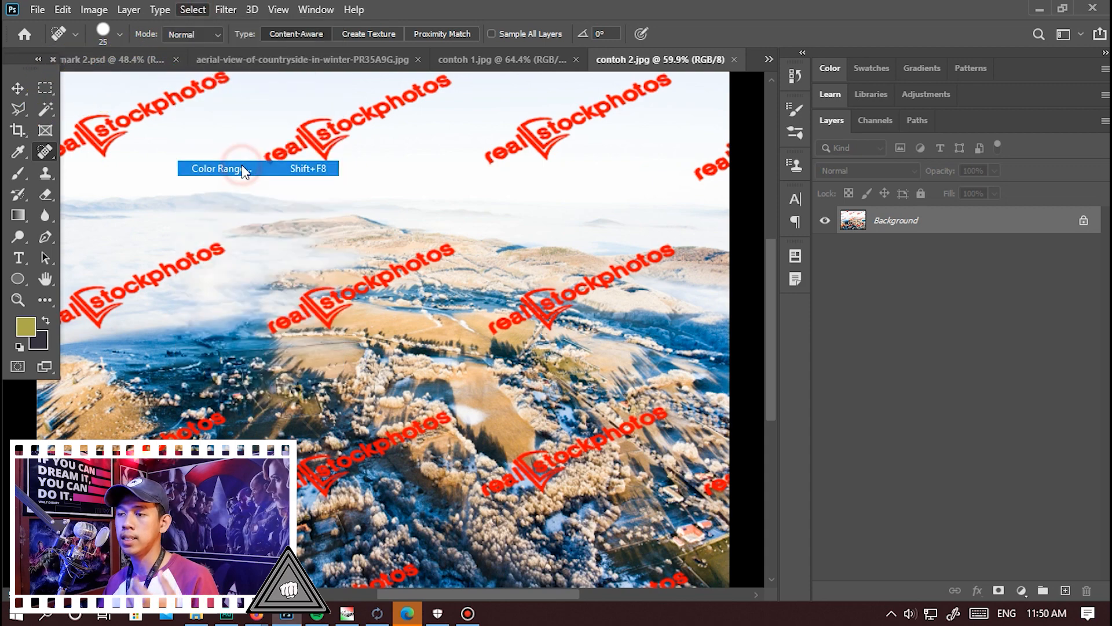
{"action": "left_click", "coordinate": [330, 148]}
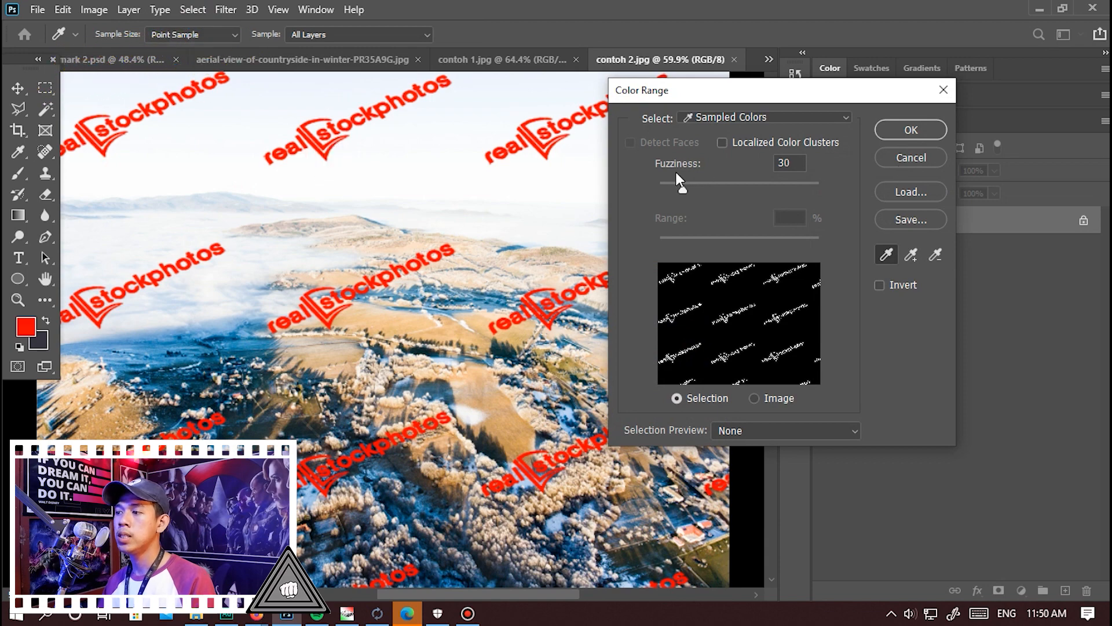
{"action": "left_click_drag", "start_coordinate": [684, 189], "coordinate": [746, 190]}
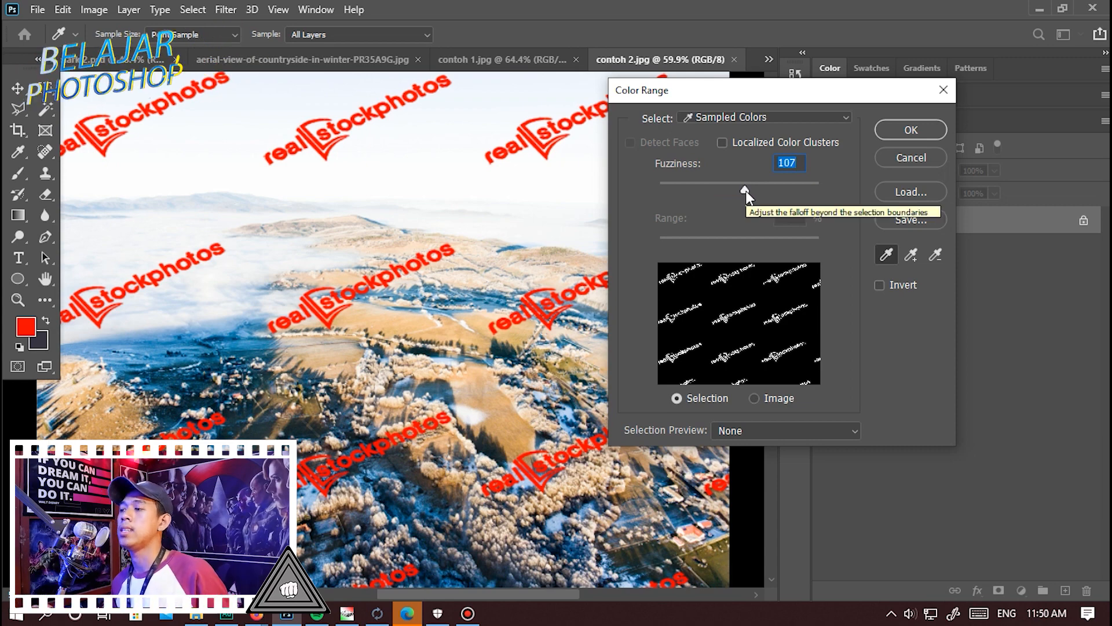
{"action": "type", "text": "100"}
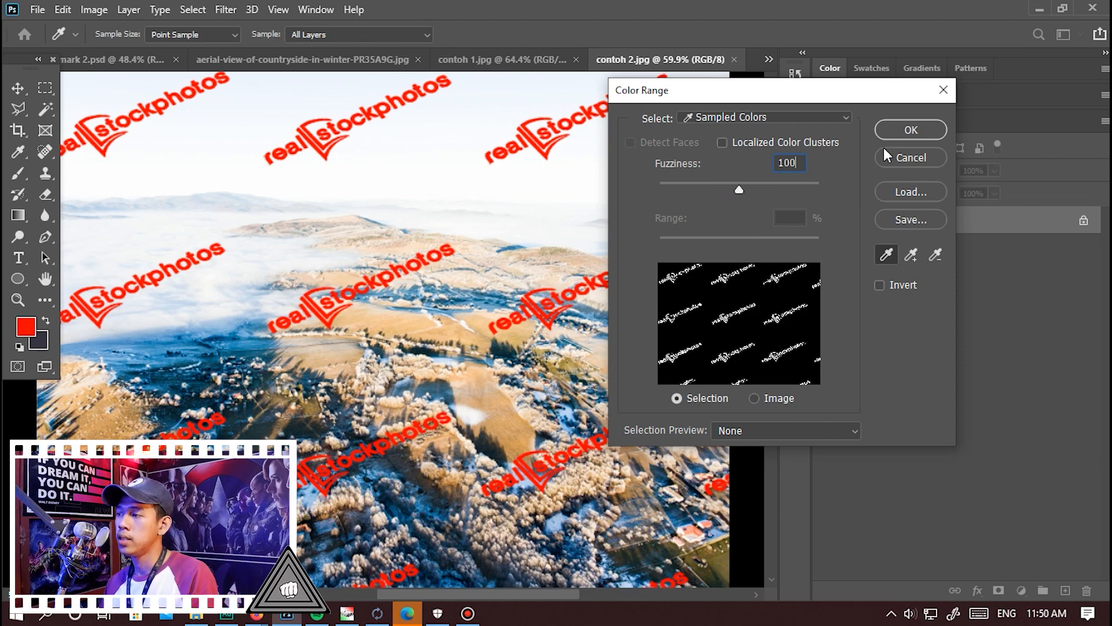
{"action": "left_click", "coordinate": [910, 130]}
{"action": "key", "text": "j"}
Examine how closely the selection follows the edges of the watermark letters over both the landscape and the sky.
{"action": "scroll", "coordinate": [344, 270], "scroll_direction": "up", "scroll_amount": 5}
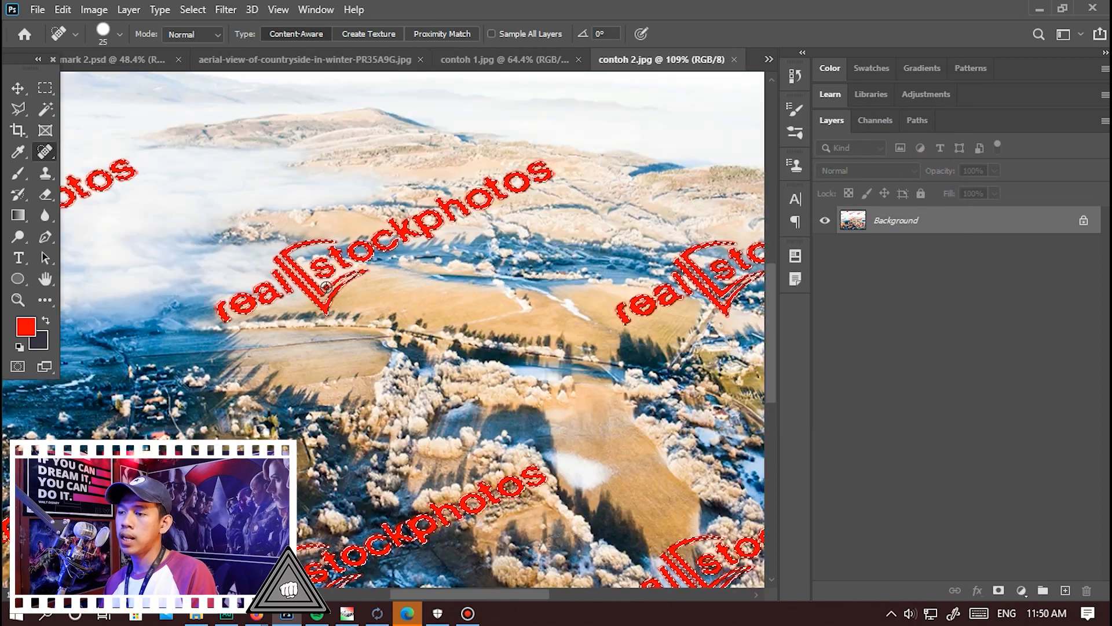
{"action": "scroll", "coordinate": [344, 270], "scroll_direction": "up", "scroll_amount": 4}
{"action": "scroll", "coordinate": [235, 405], "scroll_direction": "down", "scroll_amount": 5}
{"action": "scroll", "coordinate": [466, 298], "scroll_direction": "up", "scroll_amount": 6}
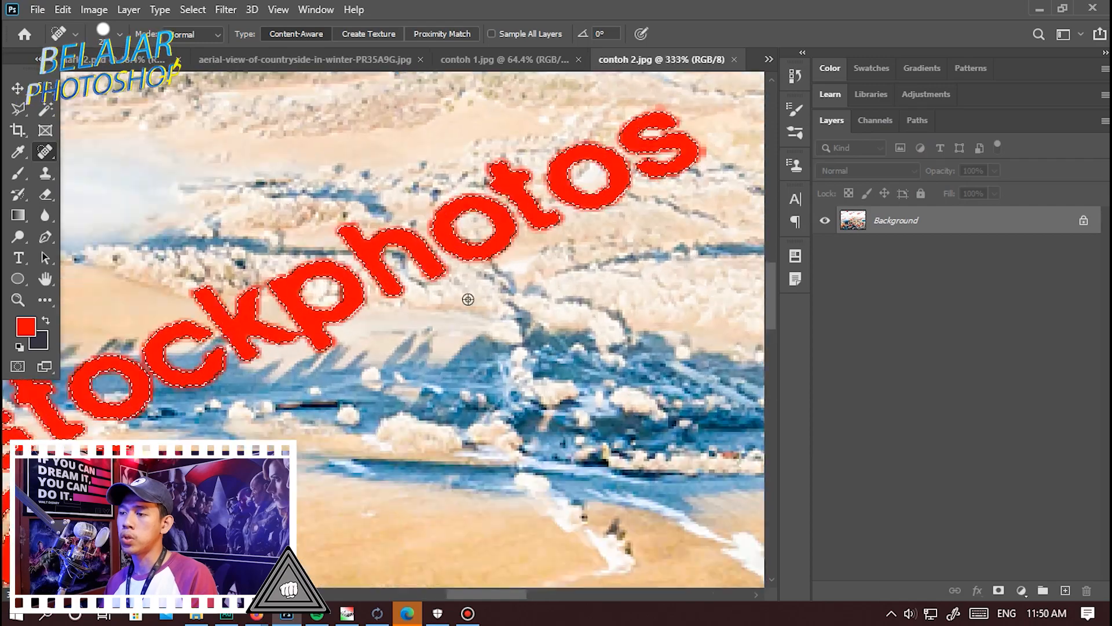
{"action": "scroll", "coordinate": [532, 326], "scroll_direction": "down", "scroll_amount": 10}
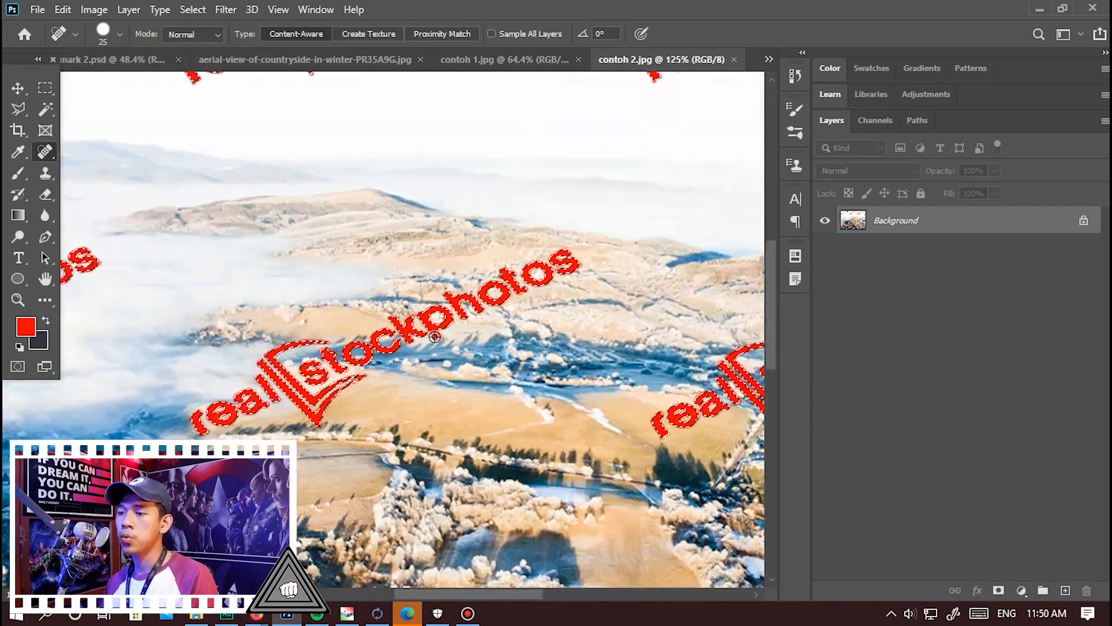
{"action": "scroll", "coordinate": [433, 335], "scroll_direction": "down", "scroll_amount": 2}
{"action": "scroll", "coordinate": [328, 94], "scroll_direction": "up", "scroll_amount": 10}
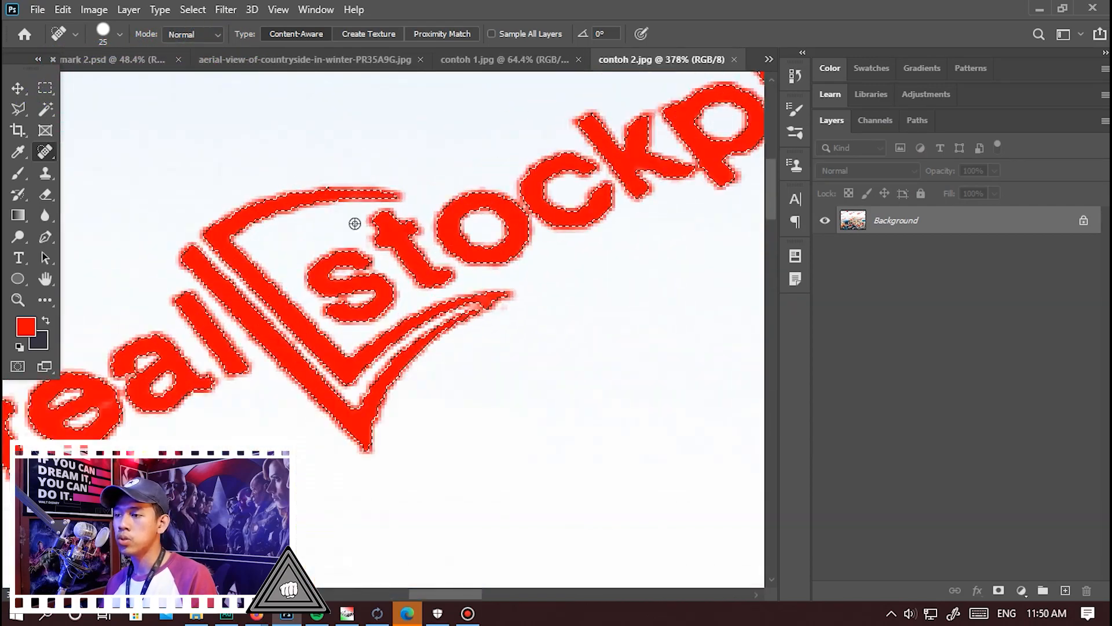
{"action": "scroll", "coordinate": [431, 278], "scroll_direction": "down", "scroll_amount": 5}
{"action": "scroll", "coordinate": [512, 216], "scroll_direction": "up", "scroll_amount": 5}
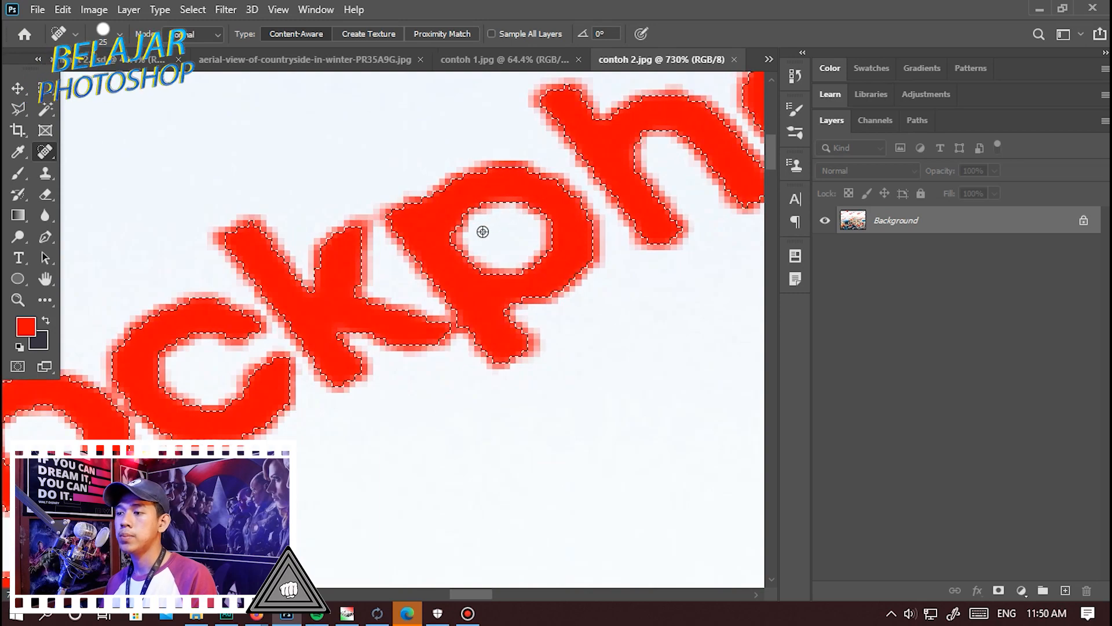
{"action": "scroll", "coordinate": [452, 256], "scroll_direction": "down", "scroll_amount": 1}
{"action": "scroll", "coordinate": [453, 256], "scroll_direction": "down", "scroll_amount": 10}
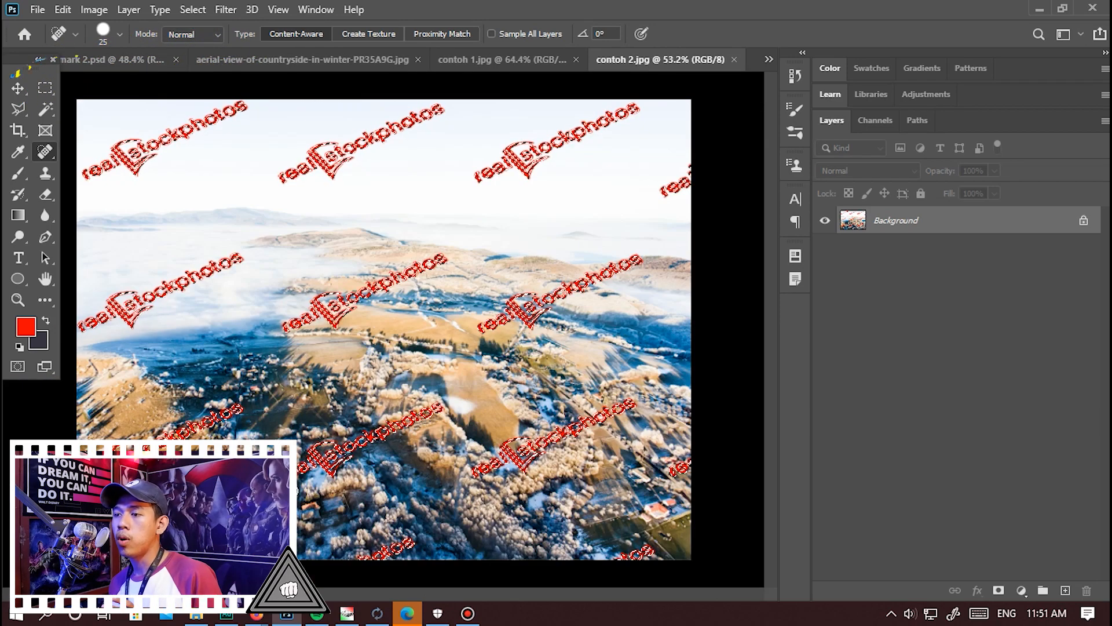
{"action": "scroll", "coordinate": [220, 352], "scroll_direction": "up", "scroll_amount": 7}
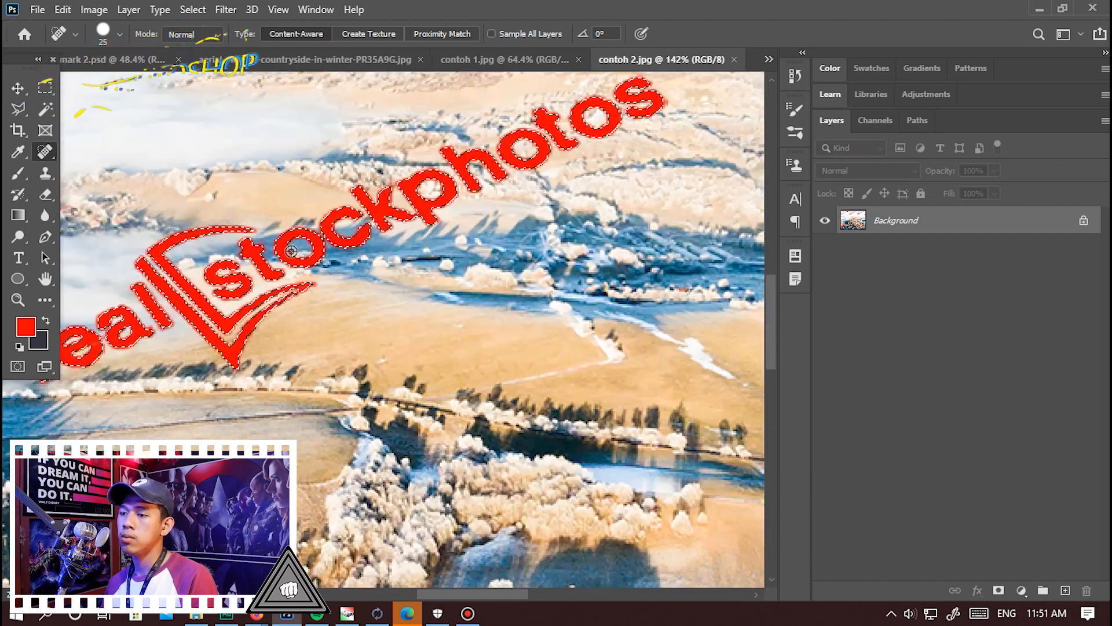
{"action": "scroll", "coordinate": [220, 351], "scroll_direction": "up", "scroll_amount": 5}
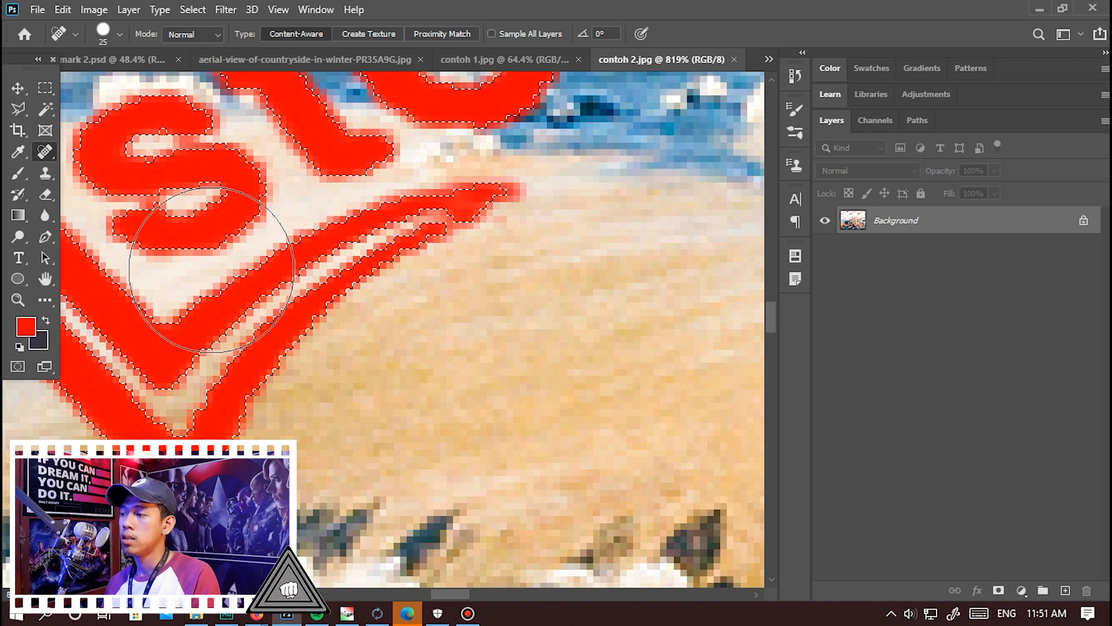
Expand the watermark selection by 8 pixels and check its margin around the letters.
{"action": "left_click", "coordinate": [193, 10]}
{"action": "mouse_move", "coordinate": [275, 241]}
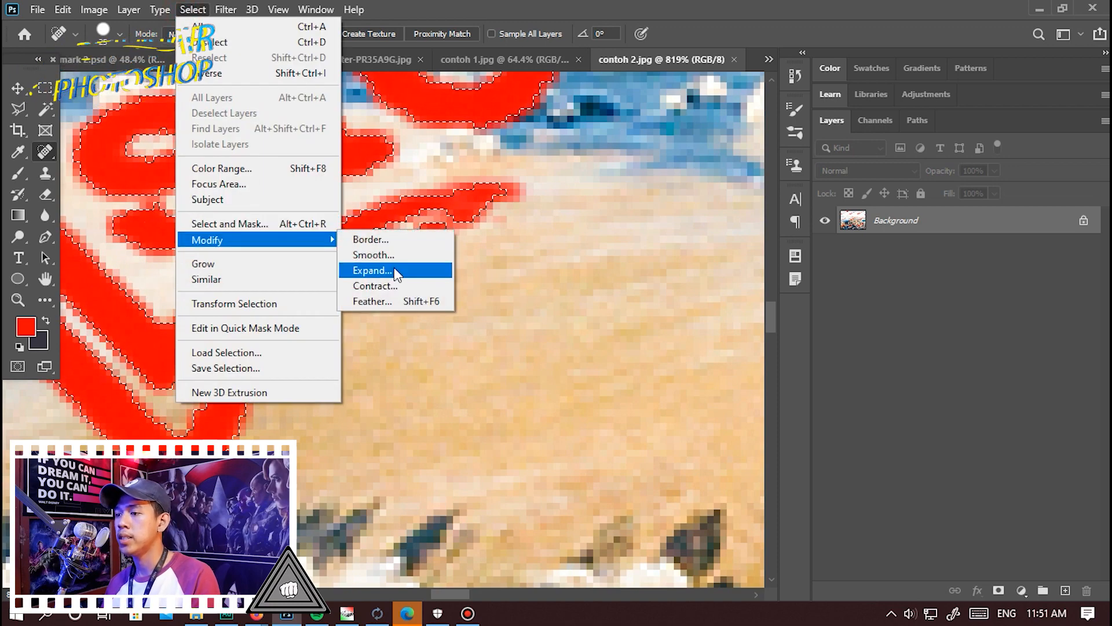
{"action": "left_click", "coordinate": [395, 270]}
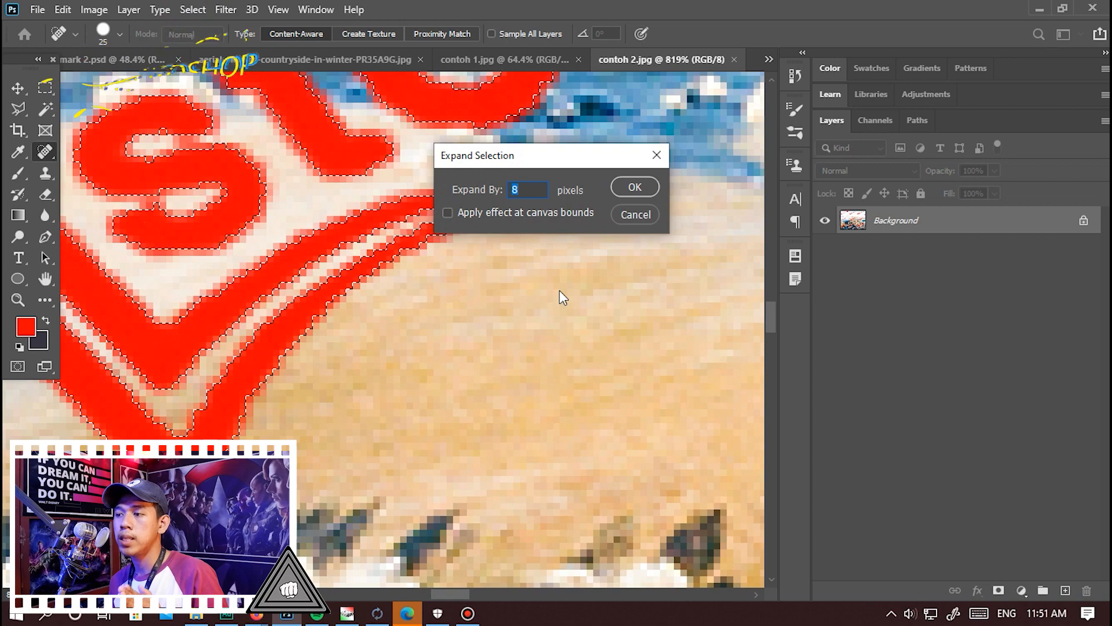
{"action": "key", "text": "Return"}
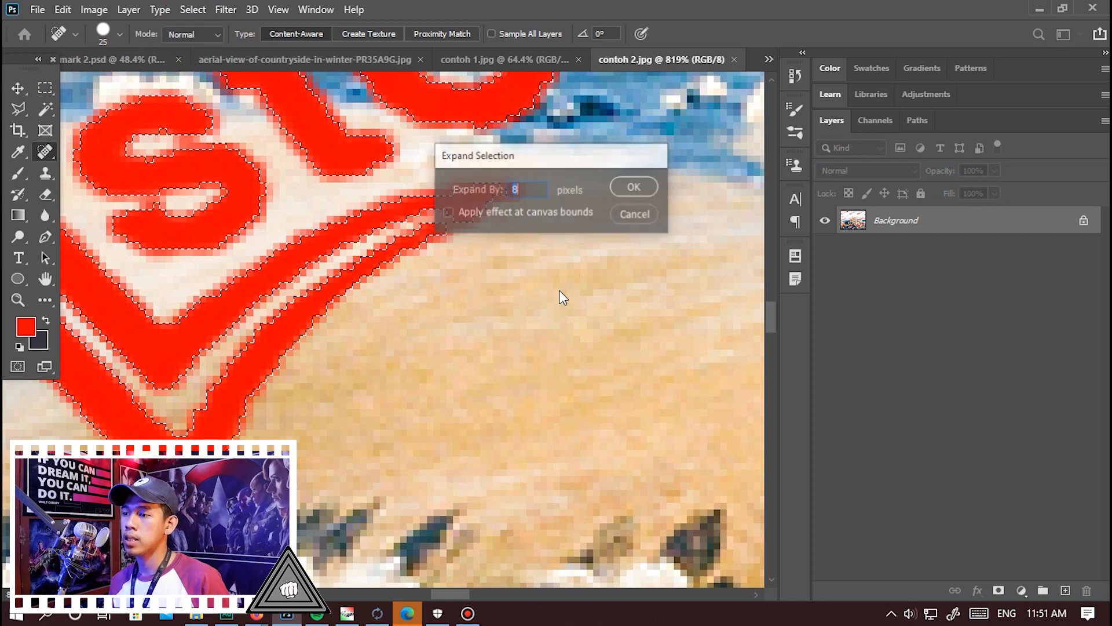
{"action": "scroll", "coordinate": [614, 308], "scroll_direction": "down", "scroll_amount": 10}
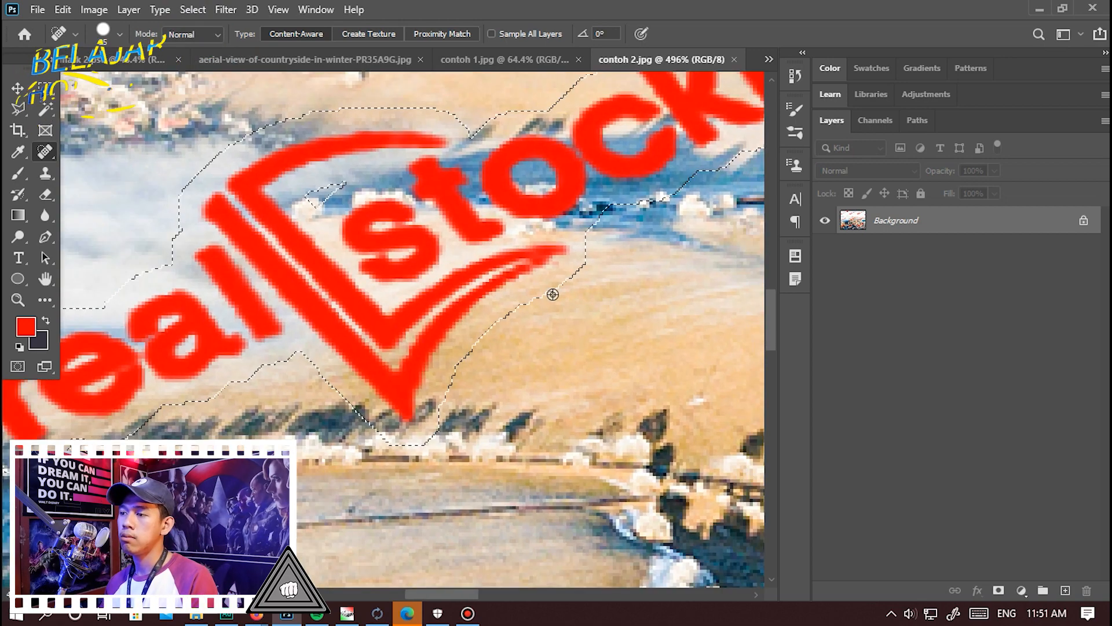
{"action": "scroll", "coordinate": [597, 269], "scroll_direction": "up", "scroll_amount": 10}
{"action": "scroll", "coordinate": [456, 276], "scroll_direction": "down", "scroll_amount": 8}
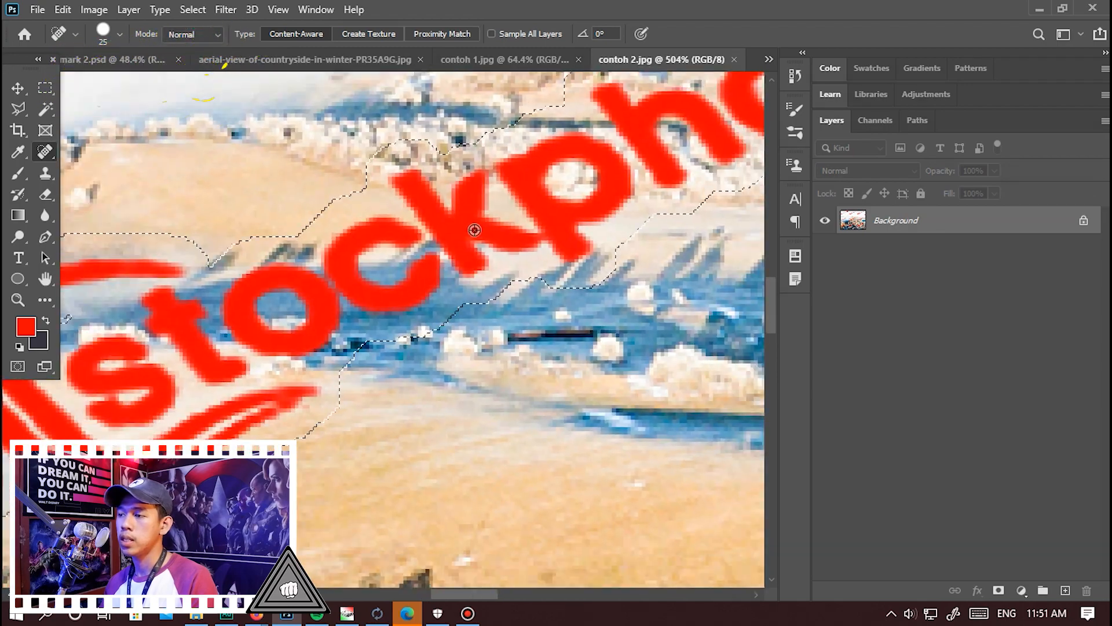
{"action": "scroll", "coordinate": [448, 454], "scroll_direction": "up", "scroll_amount": 5}
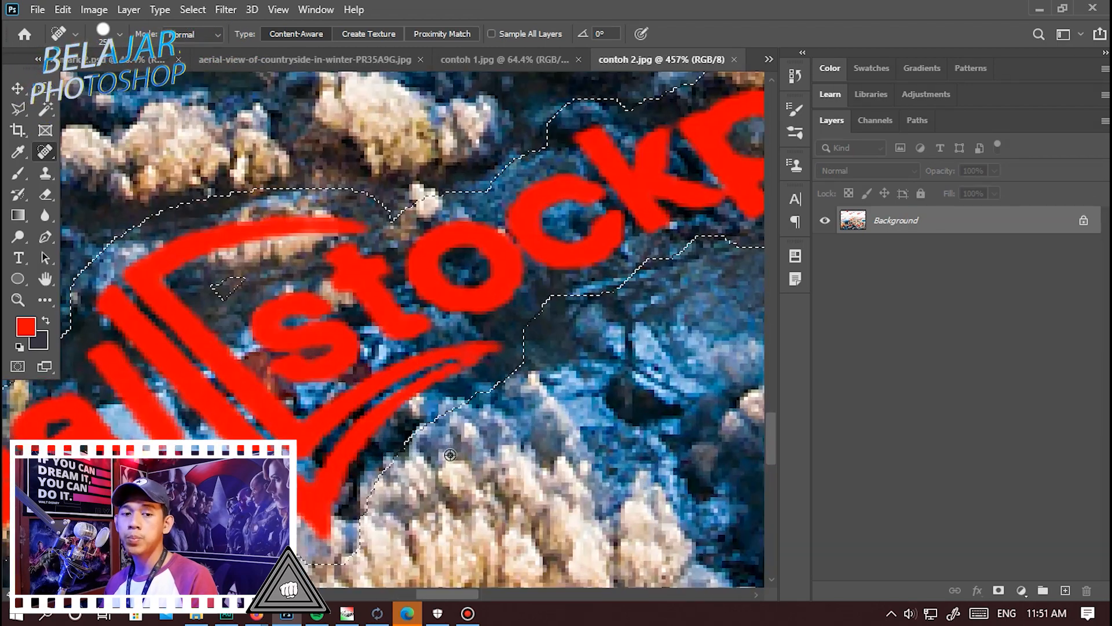
Fill the expanded selection with Content-Aware contents in Normal mode at 100% opacity, and deselect.
{"action": "left_click", "coordinate": [63, 9]}
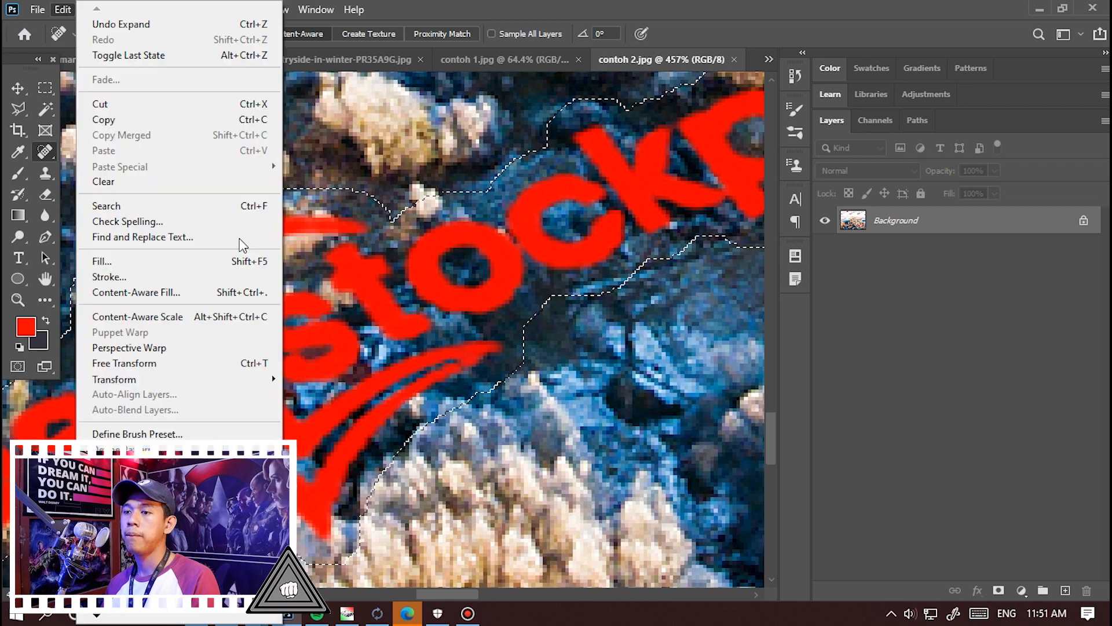
{"action": "left_click", "coordinate": [186, 262]}
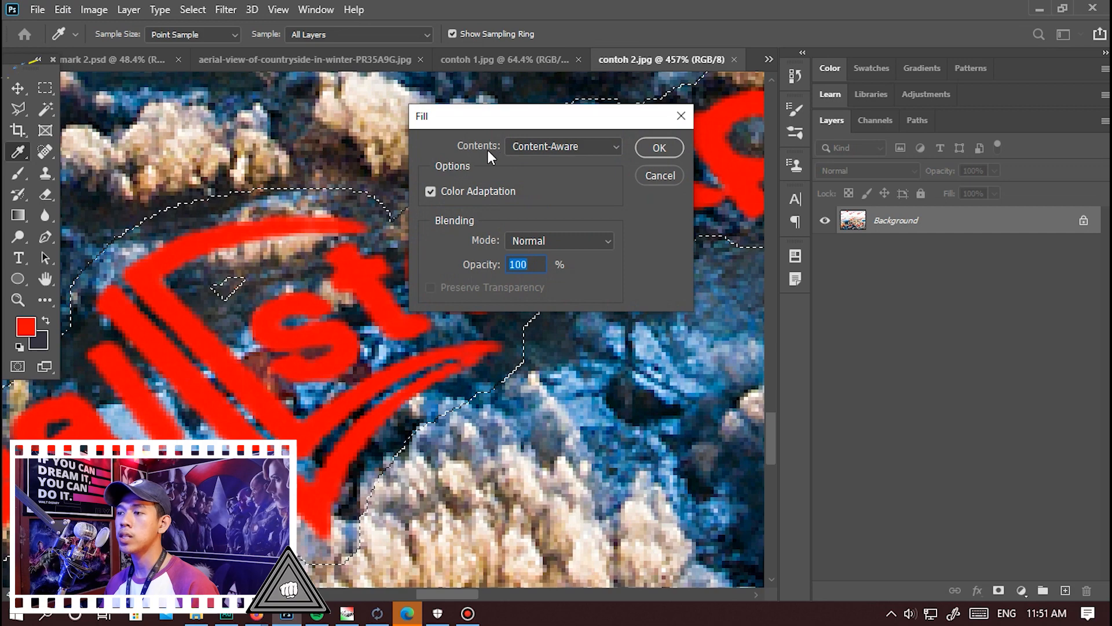
{"action": "left_click", "coordinate": [658, 149]}
{"action": "key", "text": "j"}
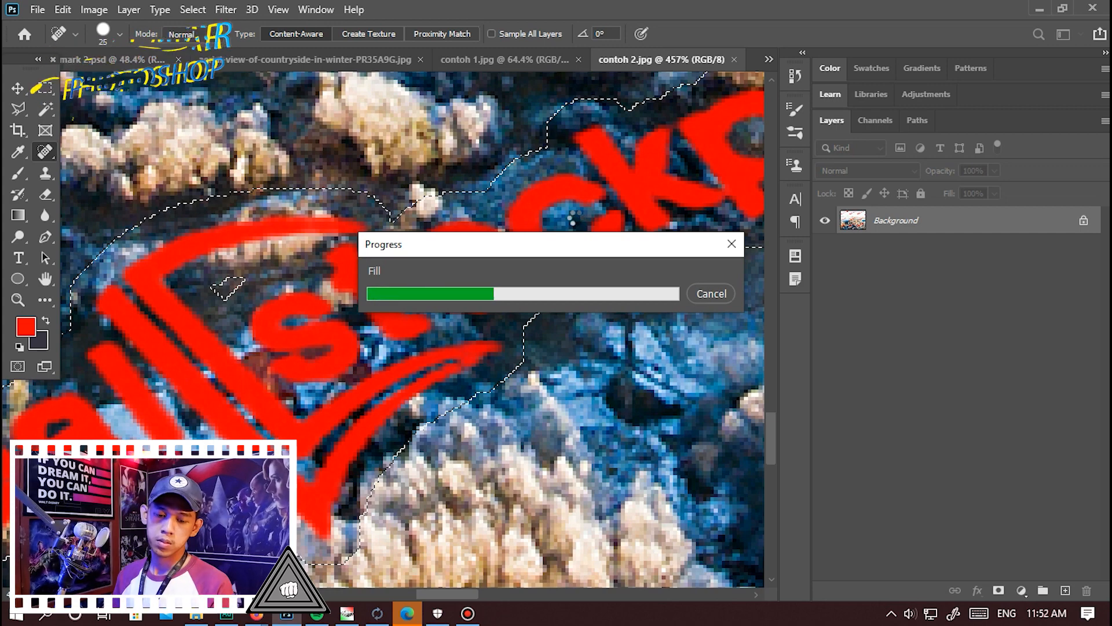
{"action": "scroll", "coordinate": [493, 344], "scroll_direction": "down", "scroll_amount": 10}
{"action": "scroll", "coordinate": [444, 425], "scroll_direction": "up", "scroll_amount": 1}
{"action": "scroll", "coordinate": [444, 425], "scroll_direction": "down", "scroll_amount": 1}
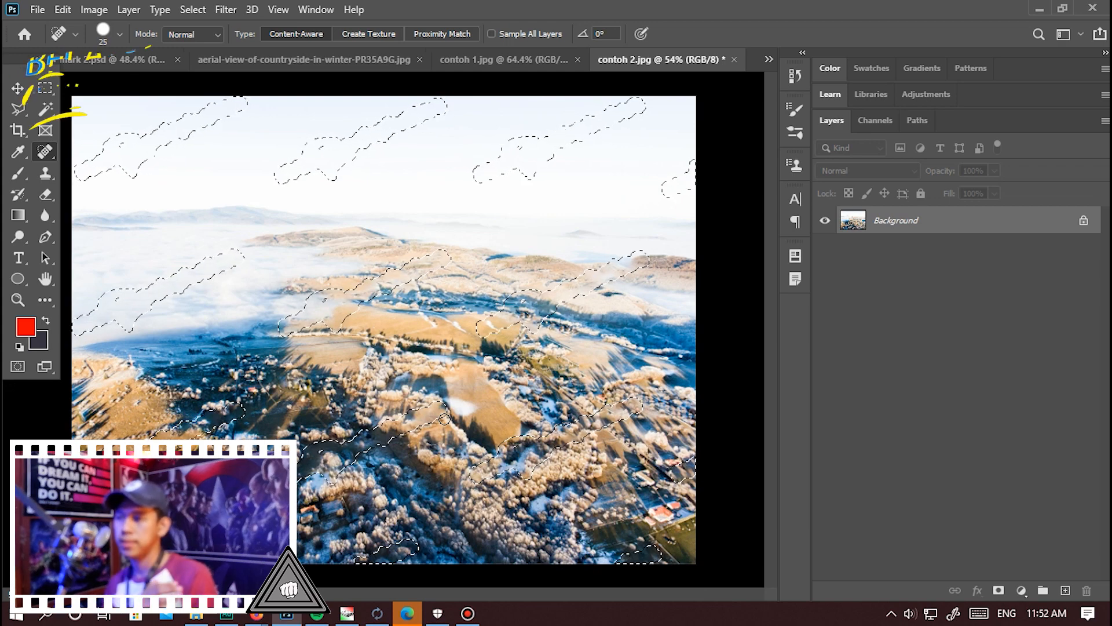
{"action": "key", "text": "ctrl+d"}
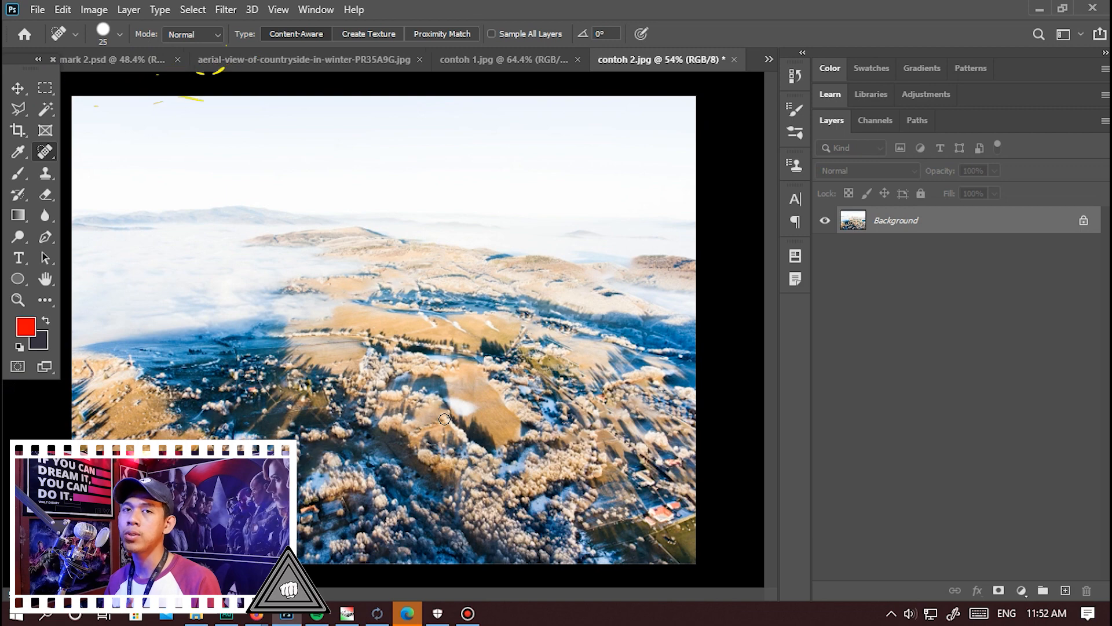
Switch to File Explorer, view contoh 3.jpg in the photo viewer, and close it.
{"action": "left_click", "coordinate": [63, 10]}
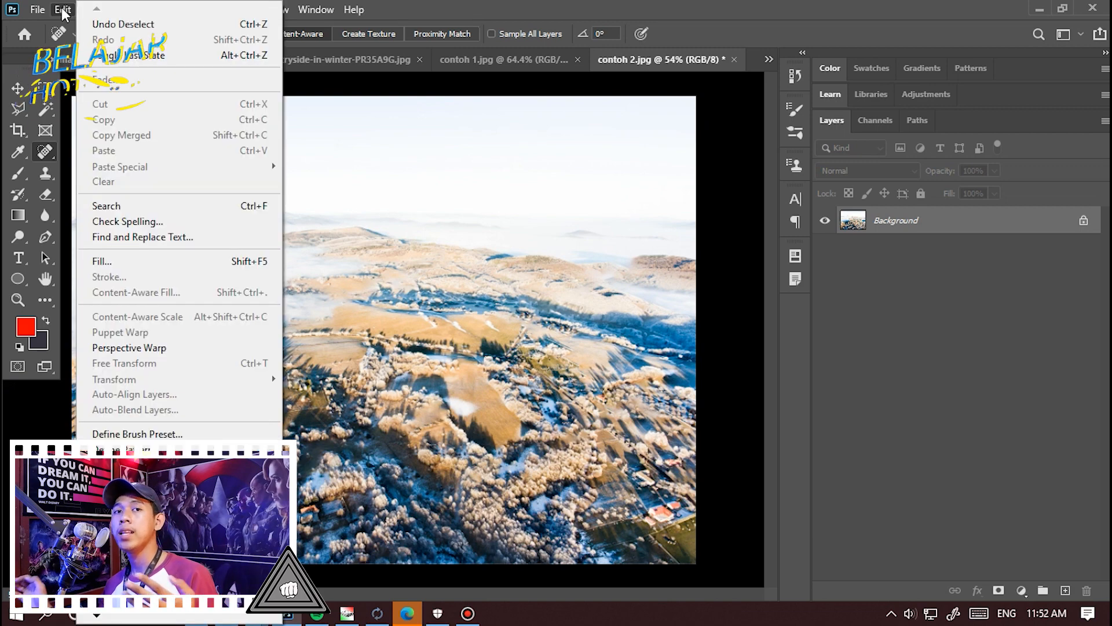
{"action": "left_click", "coordinate": [1083, 7]}
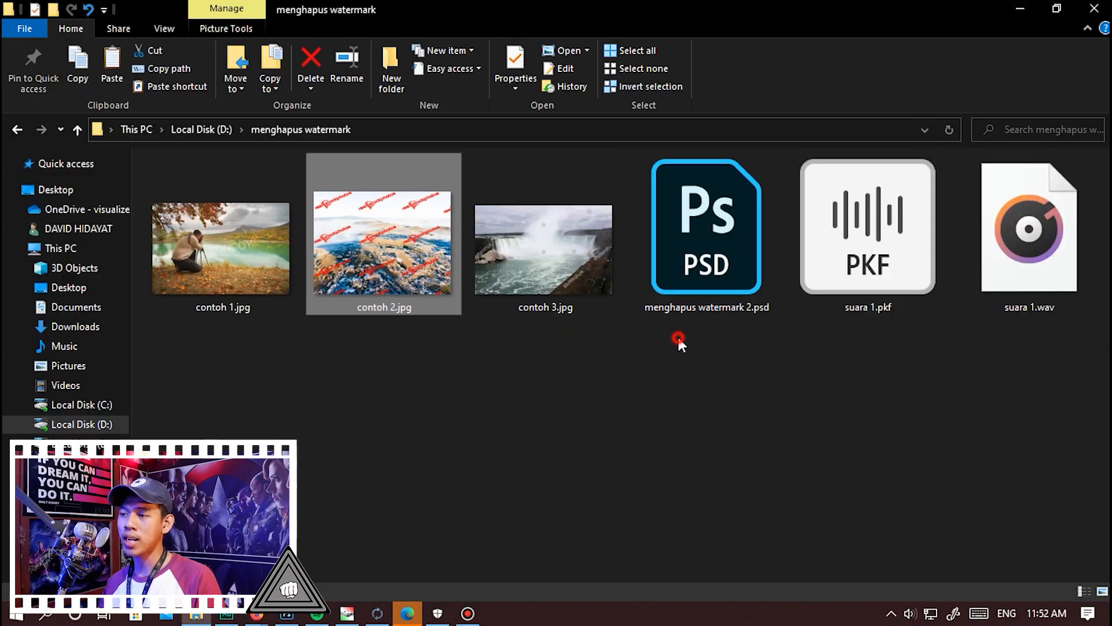
{"action": "double_click", "coordinate": [587, 267]}
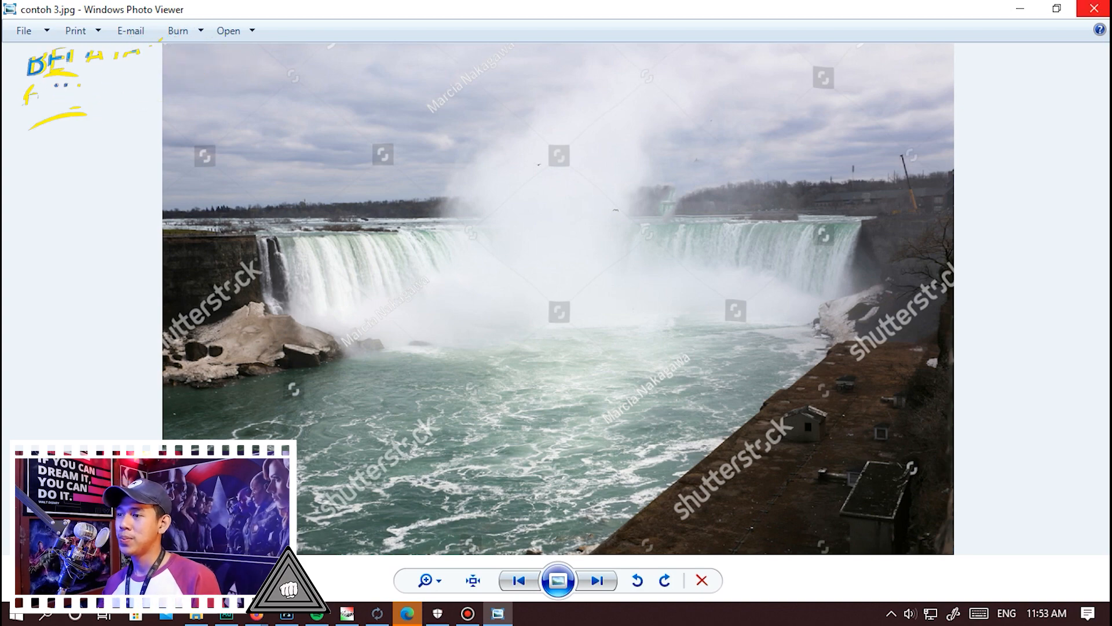
{"action": "left_click", "coordinate": [1095, 8]}
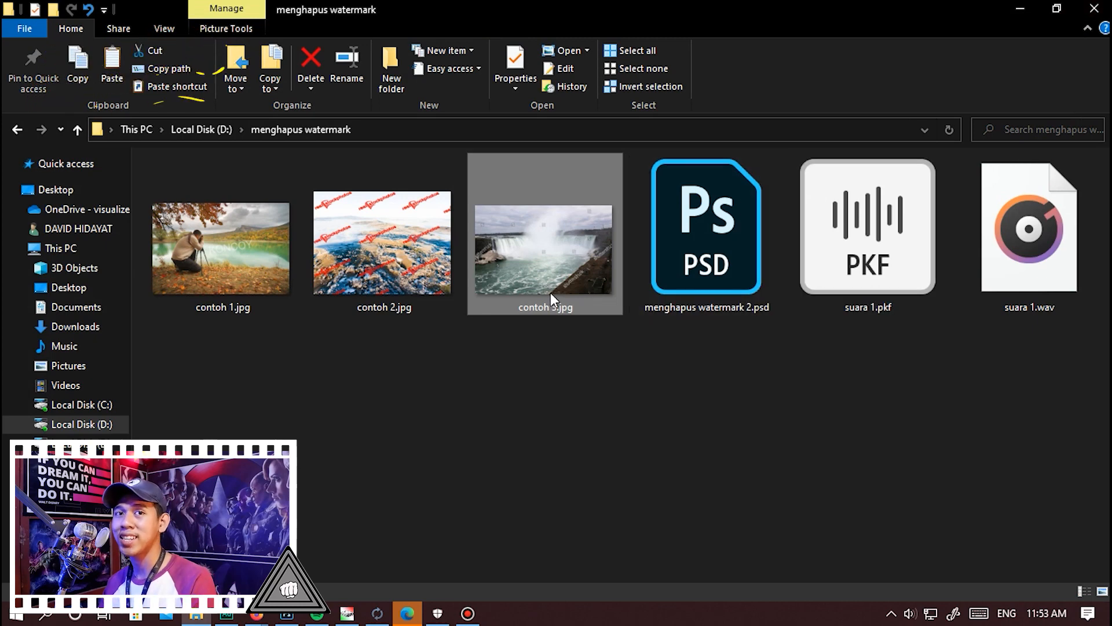
Open contoh 3.jpg from the menghapus watermark folder in Photoshop as a separate document.
{"action": "left_click_drag", "start_coordinate": [551, 293], "coordinate": [398, 302]}
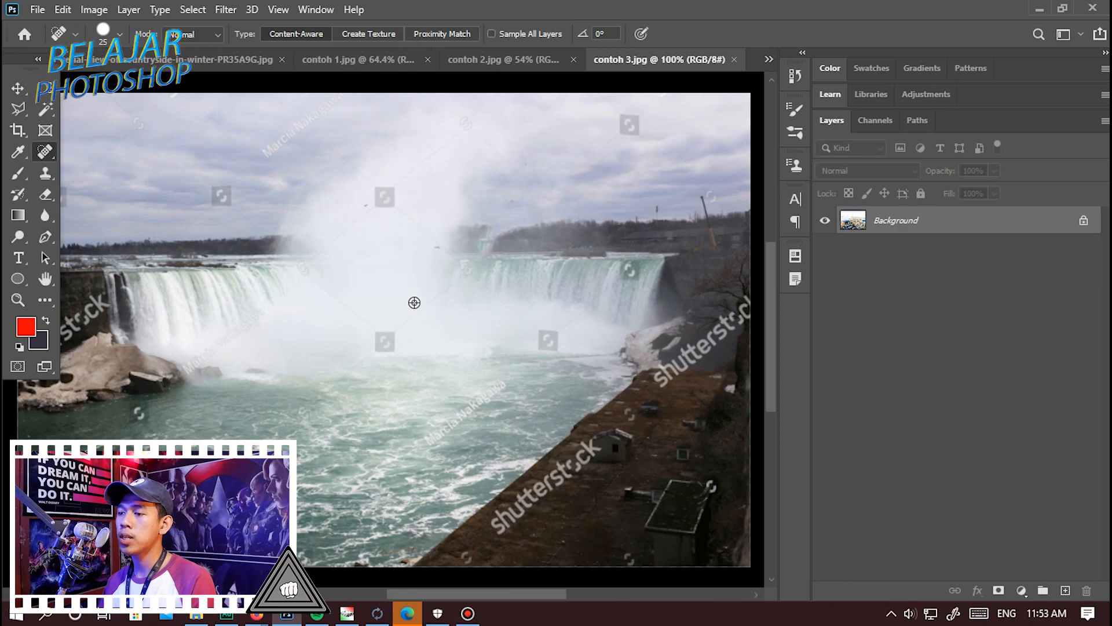
{"action": "scroll", "coordinate": [405, 324], "scroll_direction": "down", "scroll_amount": 3}
{"action": "scroll", "coordinate": [334, 398], "scroll_direction": "up", "scroll_amount": 3}
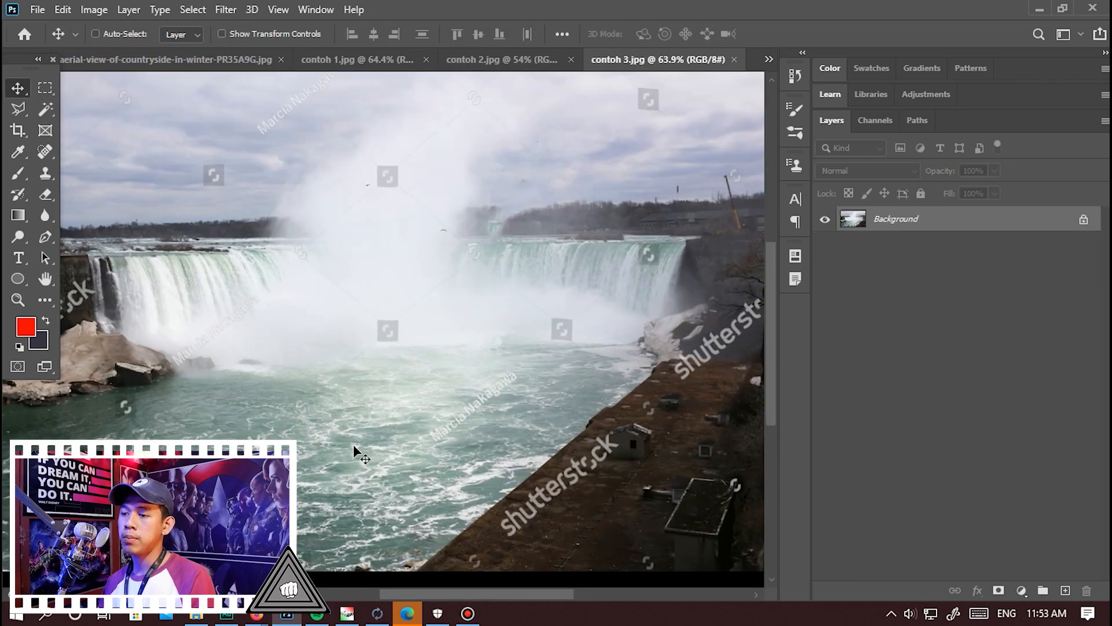
{"action": "scroll", "coordinate": [354, 449], "scroll_direction": "down", "scroll_amount": 2}
{"action": "scroll", "coordinate": [353, 449], "scroll_direction": "up", "scroll_amount": 1}
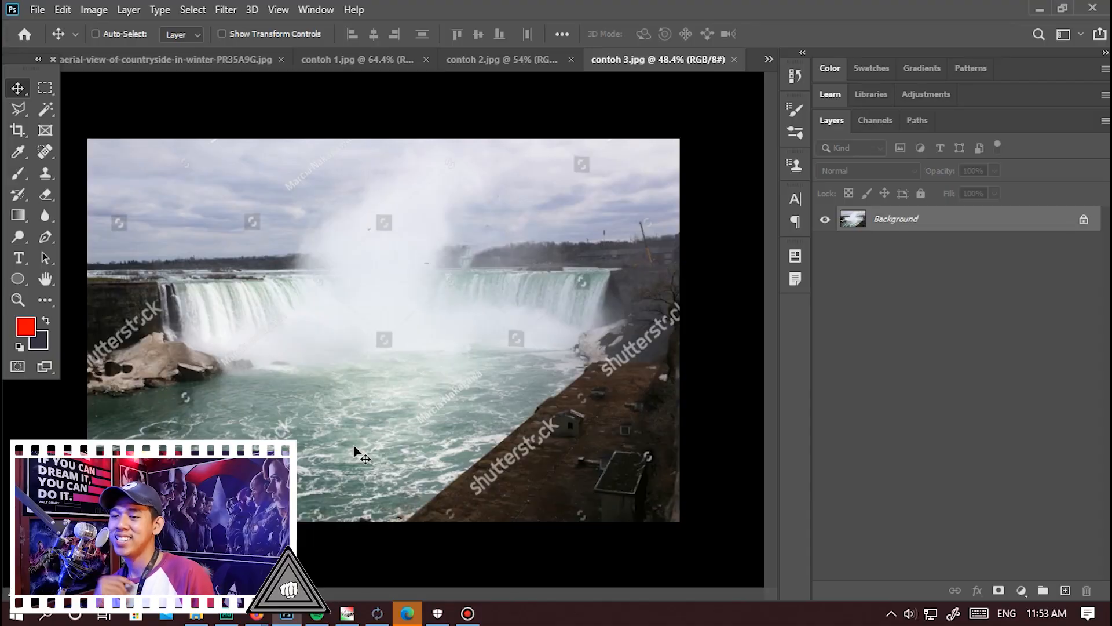
Add a new empty layer above the Background of contoh 3.jpg.
{"action": "scroll", "coordinate": [452, 340], "scroll_direction": "up", "scroll_amount": 5}
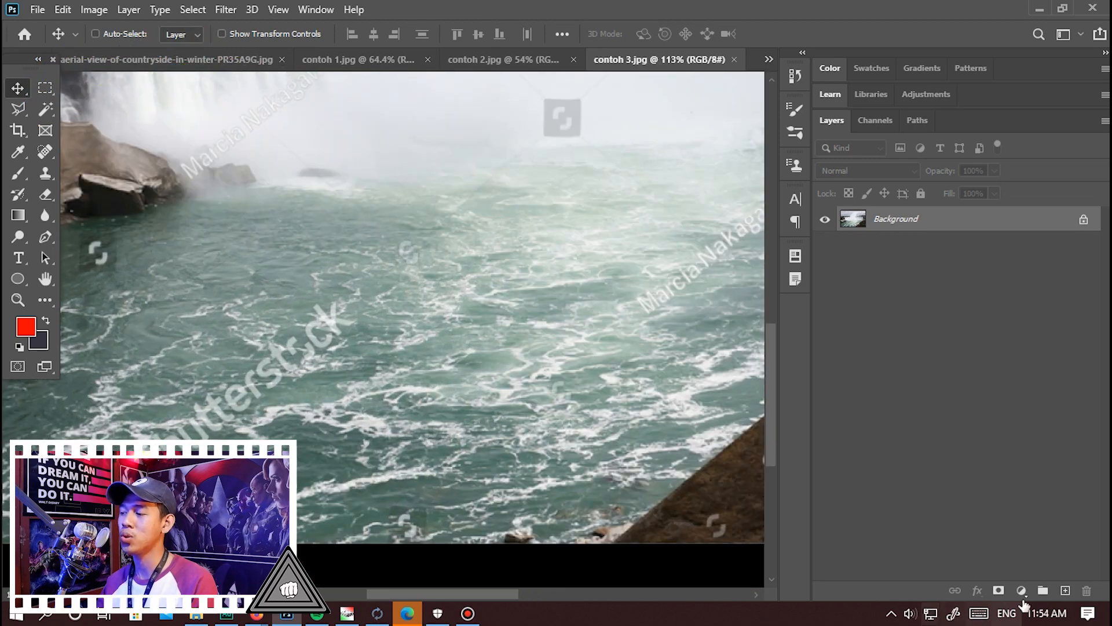
{"action": "left_click", "coordinate": [1066, 590]}
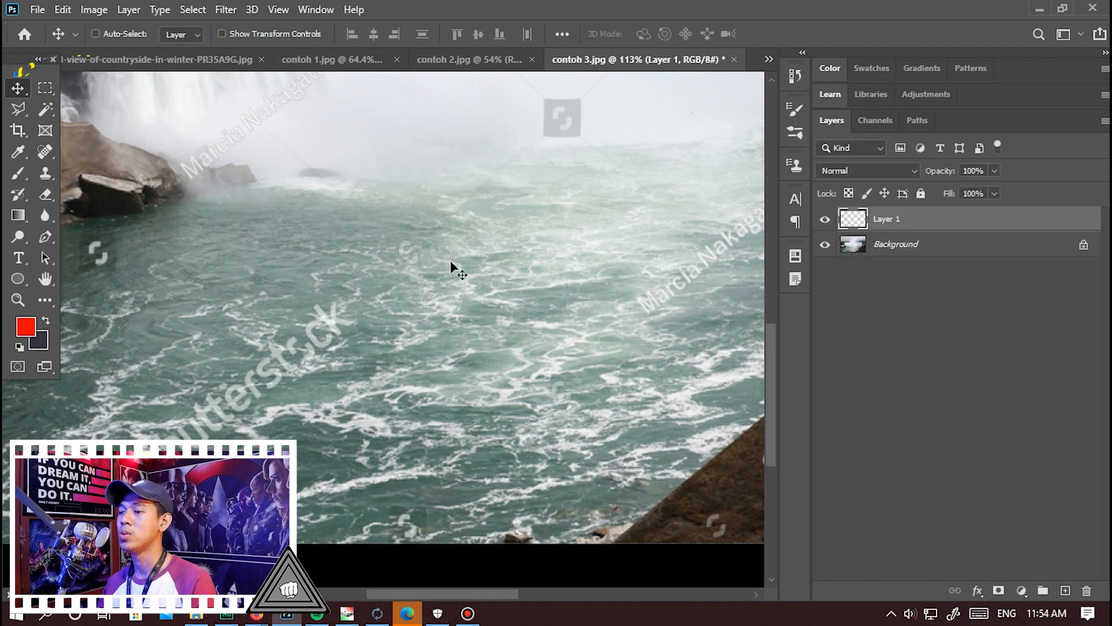
{"action": "scroll", "coordinate": [294, 310], "scroll_direction": "down", "scroll_amount": 4}
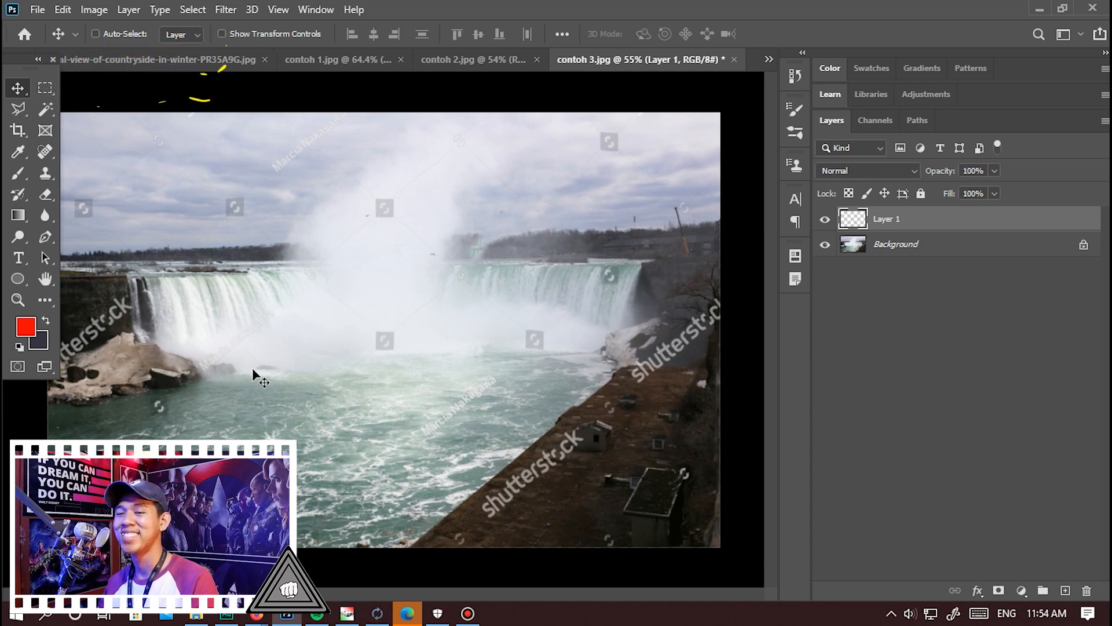
Ready the Brush tool with a 70 px tip at 100% hardness and the red foreground colour ff0302.
{"action": "key", "text": "b"}
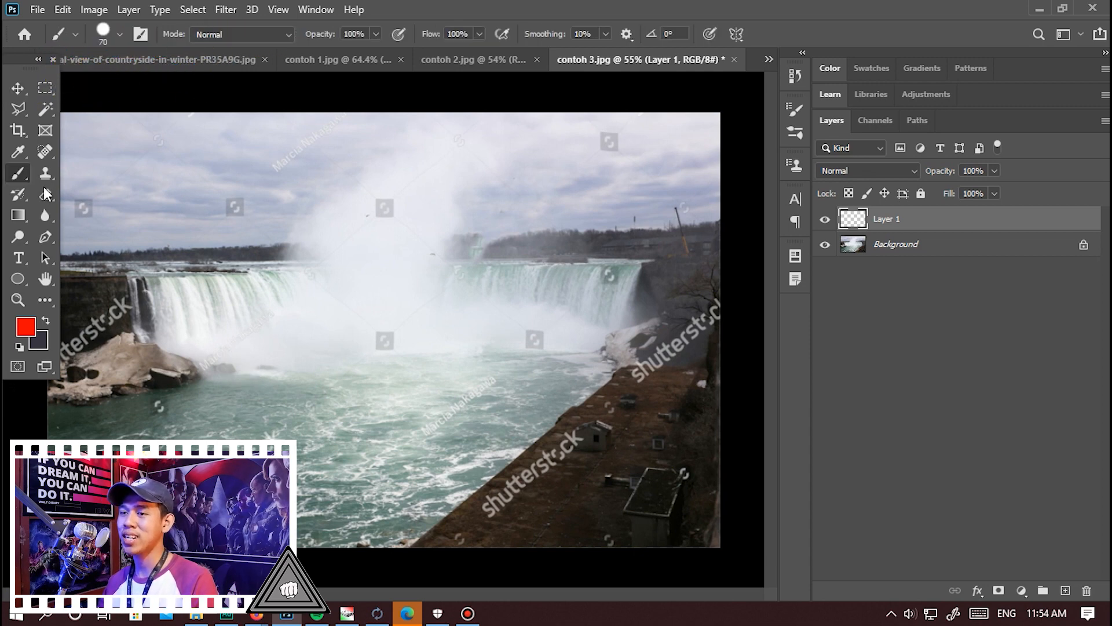
{"action": "right_click", "coordinate": [13, 173]}
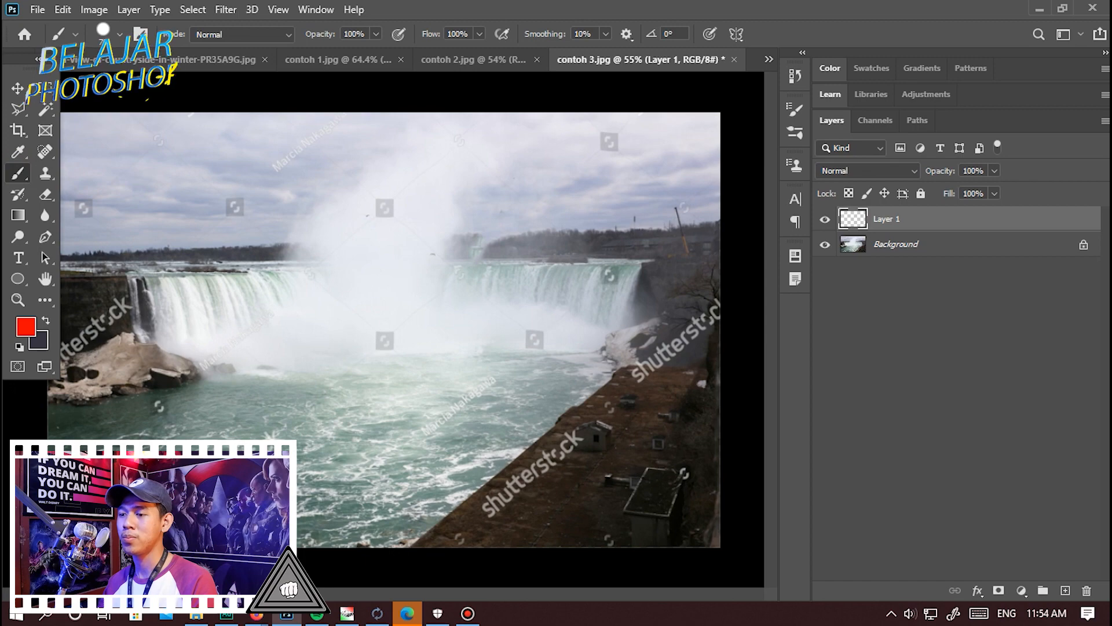
{"action": "scroll", "coordinate": [259, 389], "scroll_direction": "up", "scroll_amount": 5}
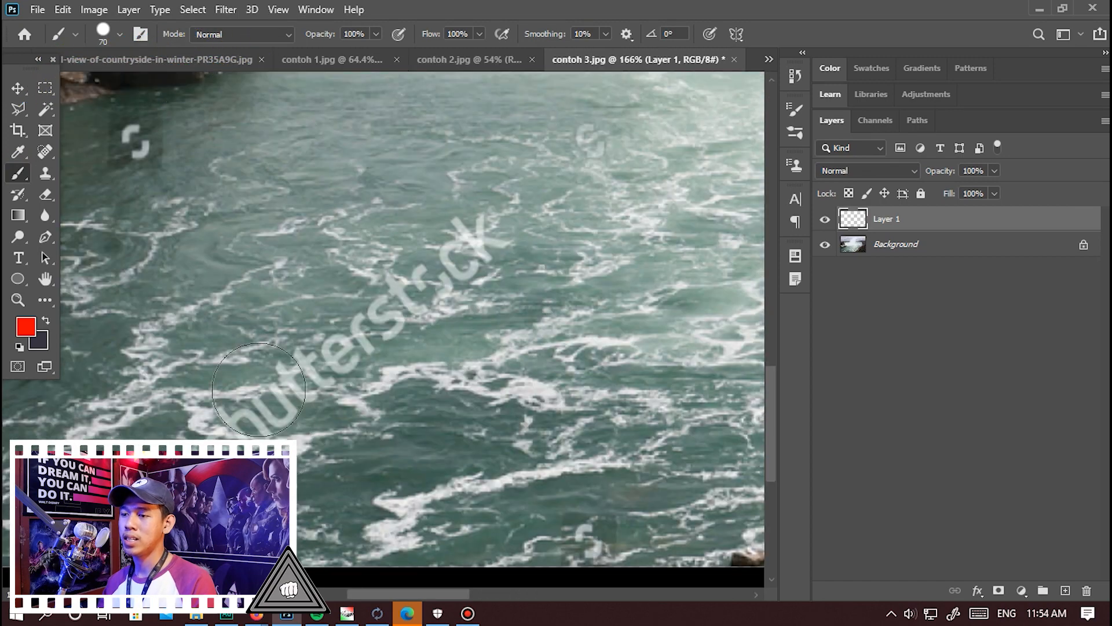
{"action": "left_click", "coordinate": [120, 35]}
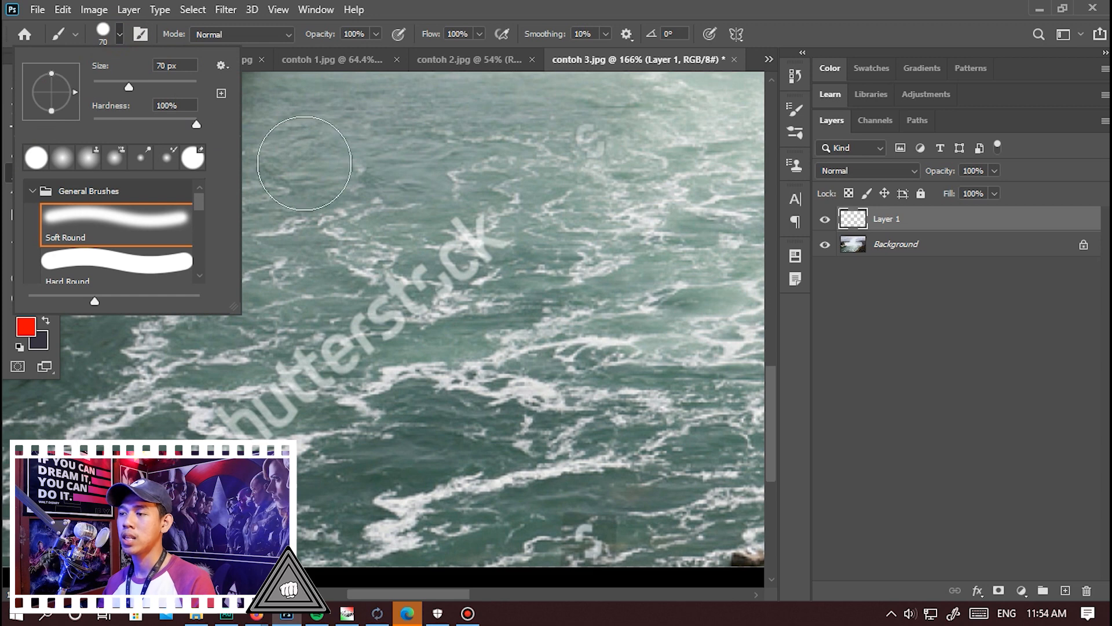
{"action": "left_click", "coordinate": [113, 374]}
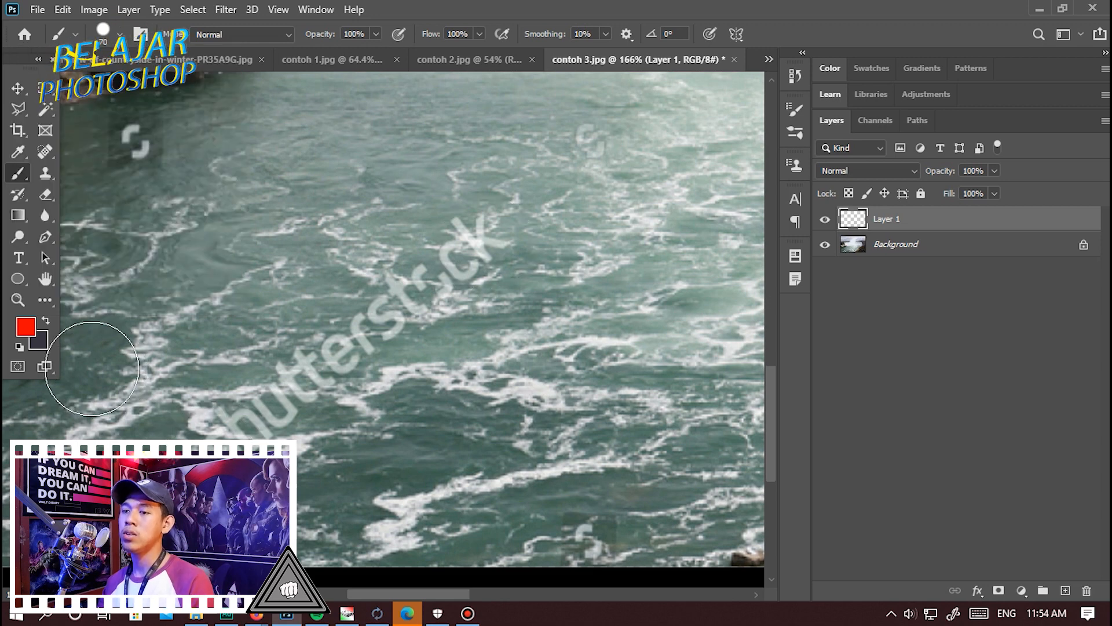
{"action": "left_click", "coordinate": [29, 336]}
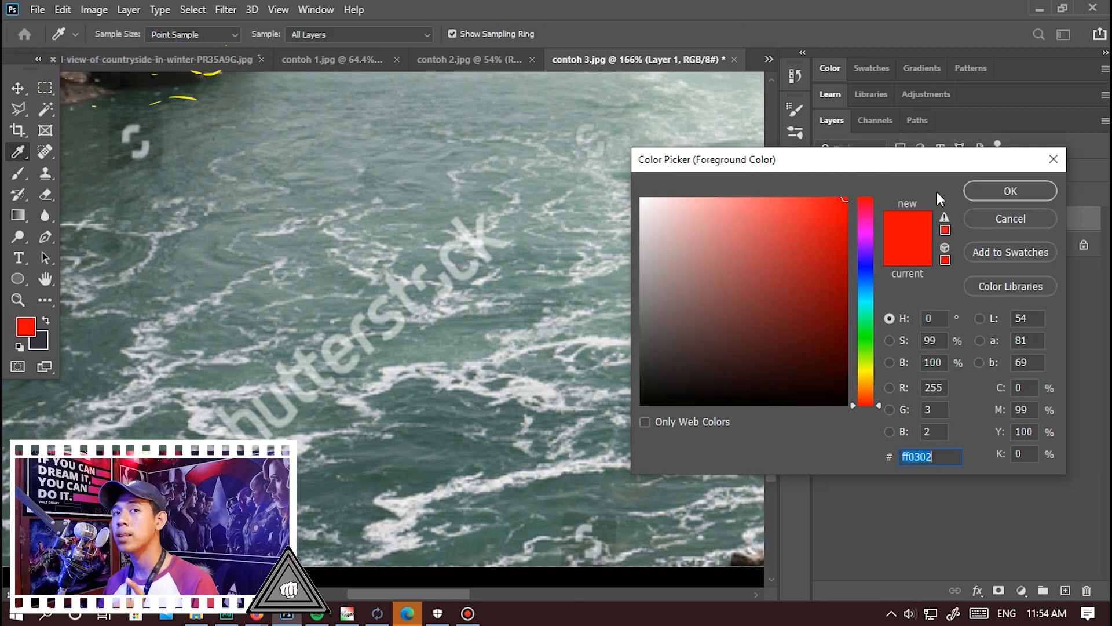
{"action": "left_click", "coordinate": [996, 194]}
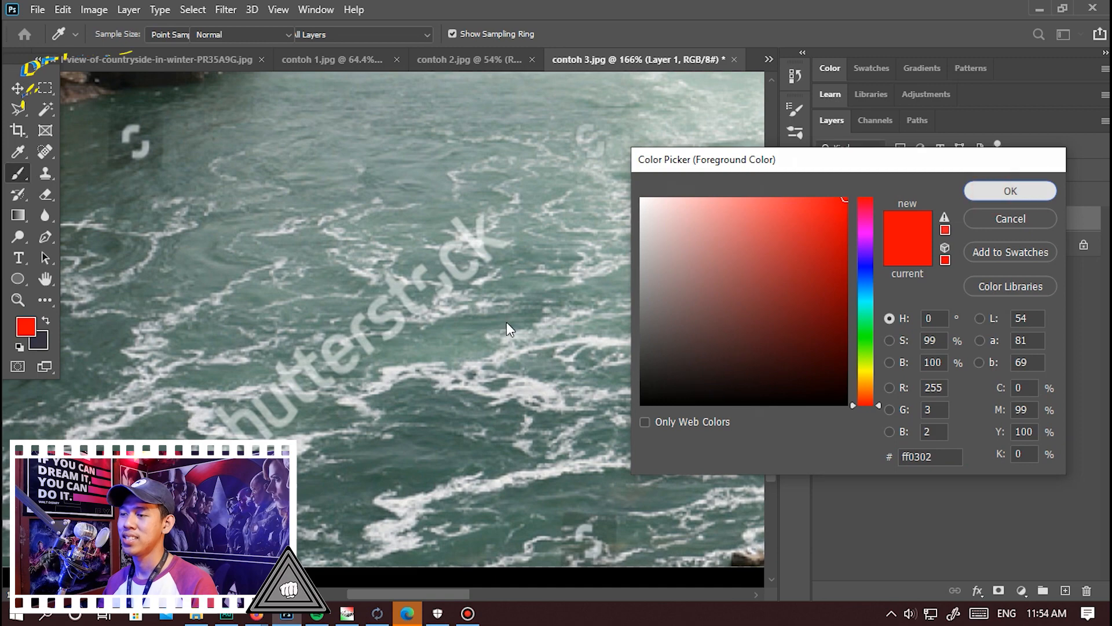
Paint a straight red stroke over the shutterstock text on the water in the lower-left part of the photo.
{"action": "scroll", "coordinate": [381, 388], "scroll_direction": "down", "scroll_amount": 7}
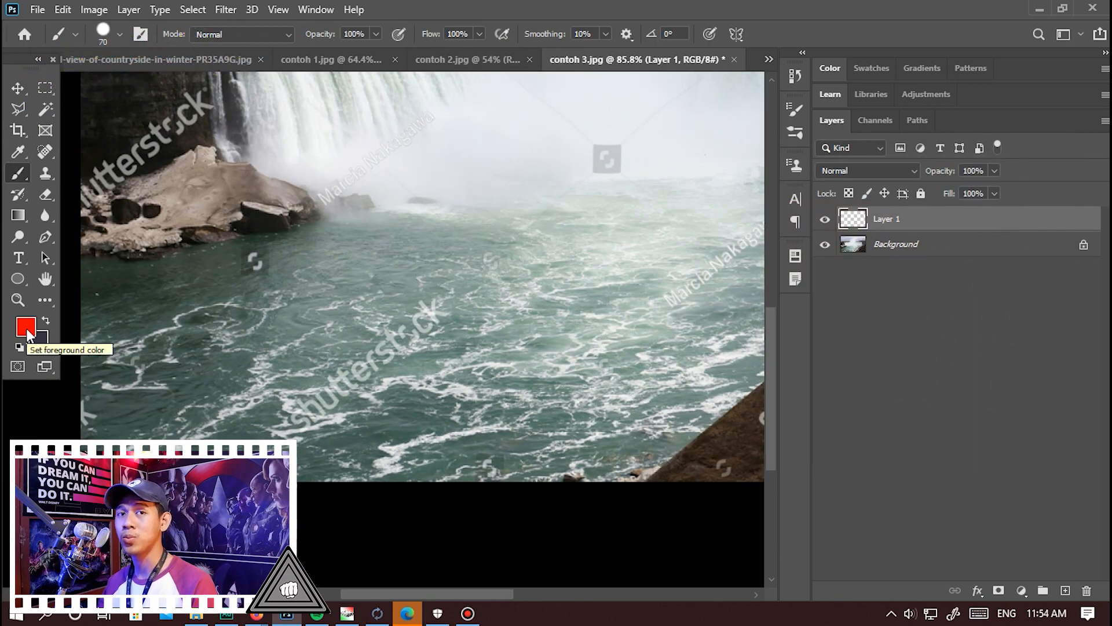
{"action": "scroll", "coordinate": [235, 360], "scroll_direction": "up", "scroll_amount": 5}
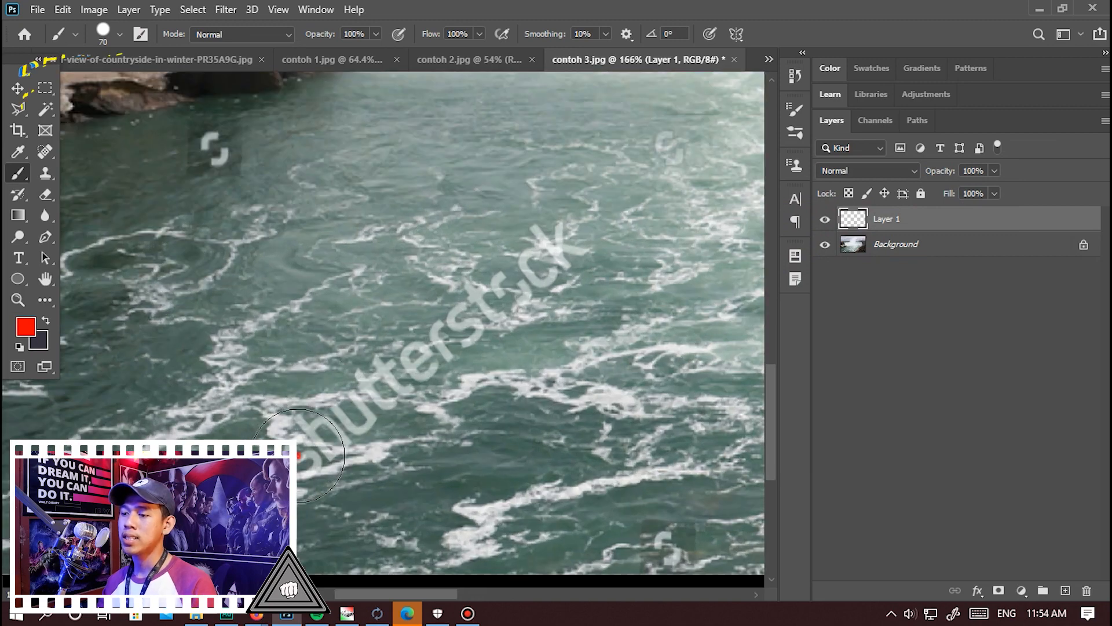
{"action": "left_click", "coordinate": [298, 455]}
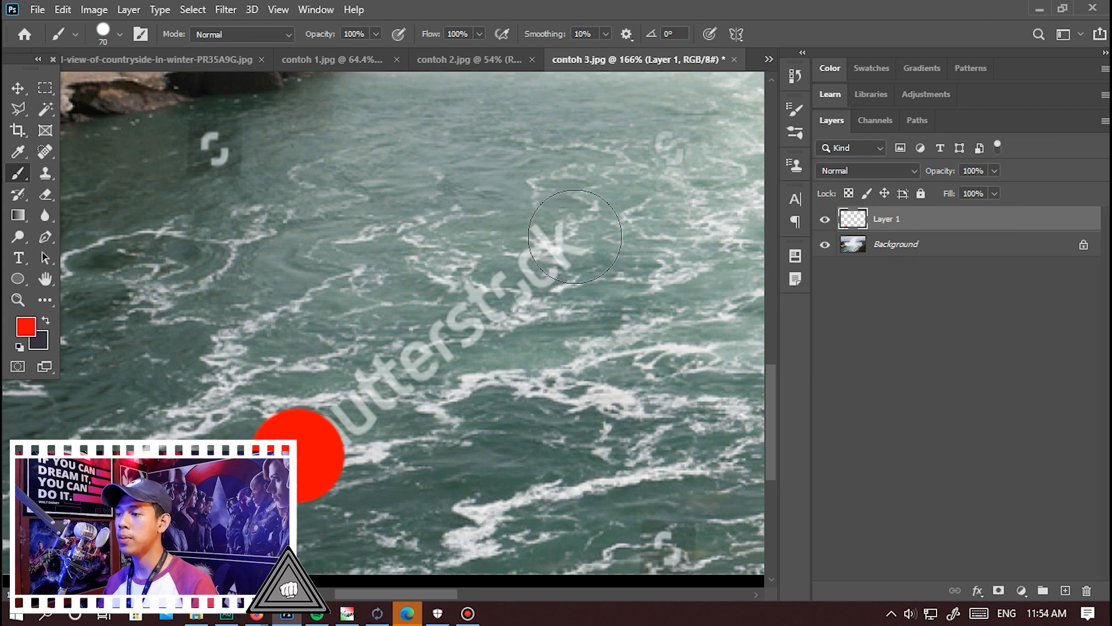
{"action": "left_click", "coordinate": [575, 236], "text": "shift"}
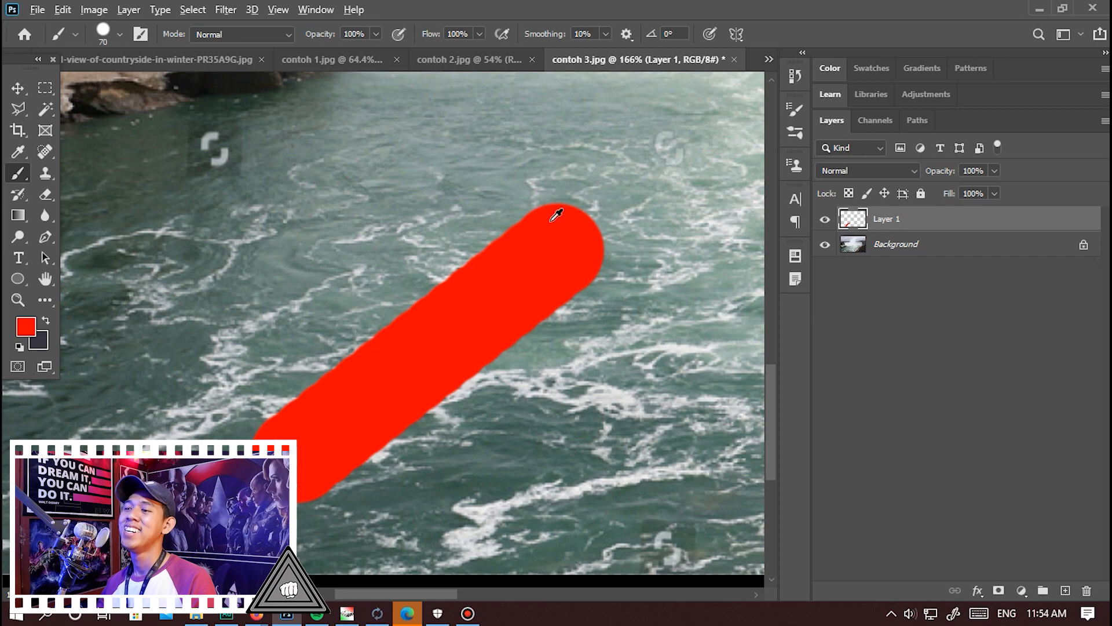
Paint a straight red stroke over the shutterstock text across the dark cliff and rocks at the photo's left edge.
{"action": "scroll", "coordinate": [545, 237], "scroll_direction": "down", "scroll_amount": 7}
{"action": "scroll", "coordinate": [232, 371], "scroll_direction": "up", "scroll_amount": 6}
{"action": "scroll", "coordinate": [727, 407], "scroll_direction": "down", "scroll_amount": 3}
{"action": "scroll", "coordinate": [281, 333], "scroll_direction": "up", "scroll_amount": 2}
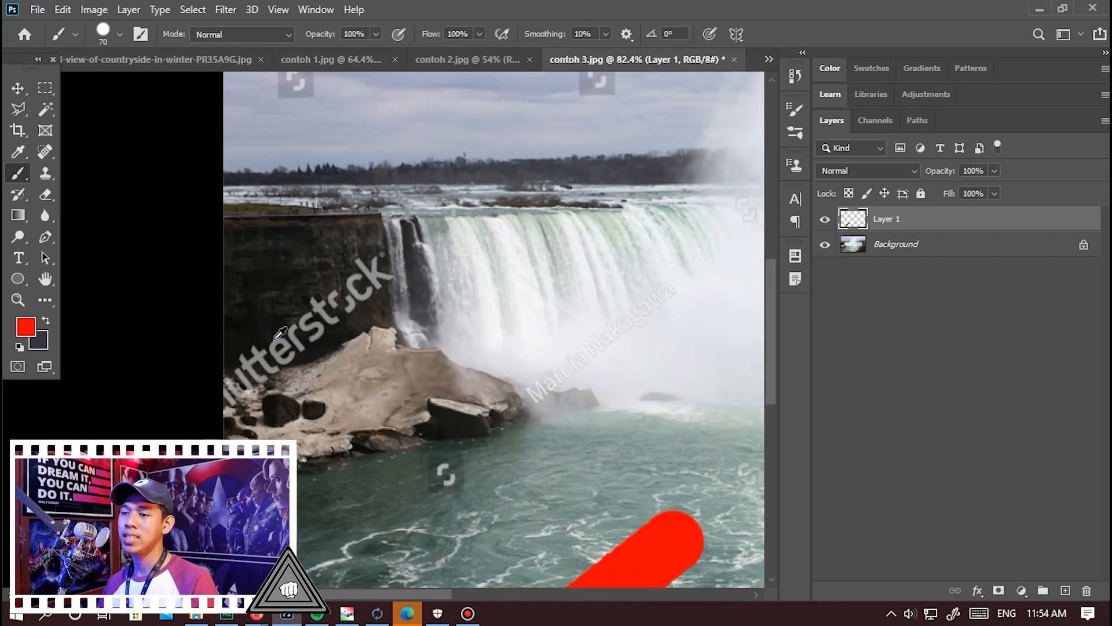
{"action": "scroll", "coordinate": [281, 333], "scroll_direction": "up", "scroll_amount": 2}
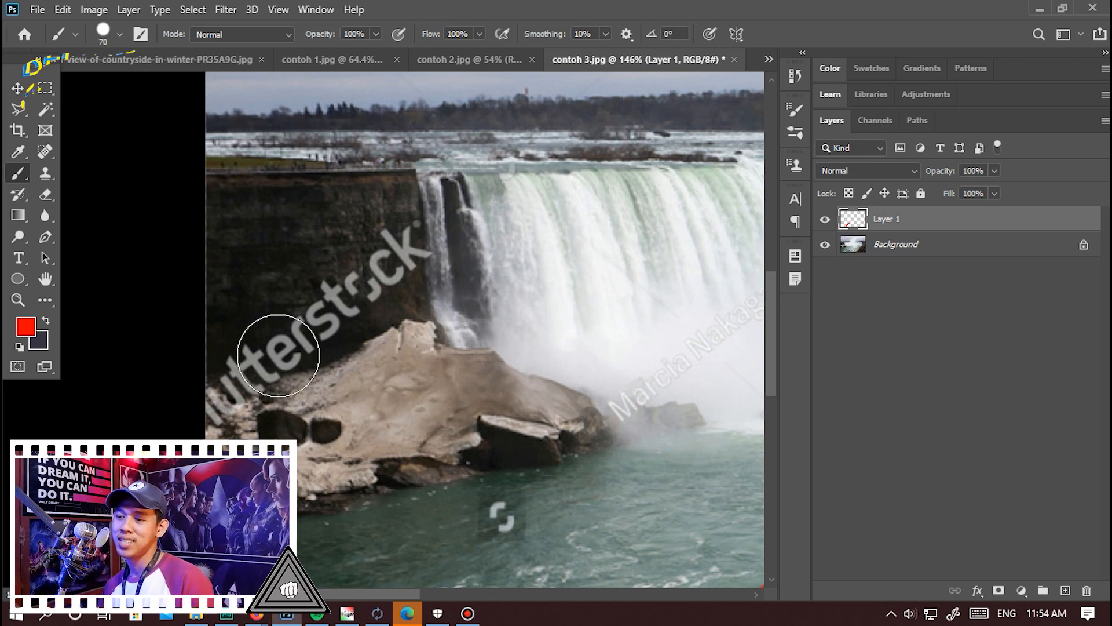
{"action": "scroll", "coordinate": [278, 355], "scroll_direction": "up", "scroll_amount": 2}
{"action": "left_click", "coordinate": [186, 394]}
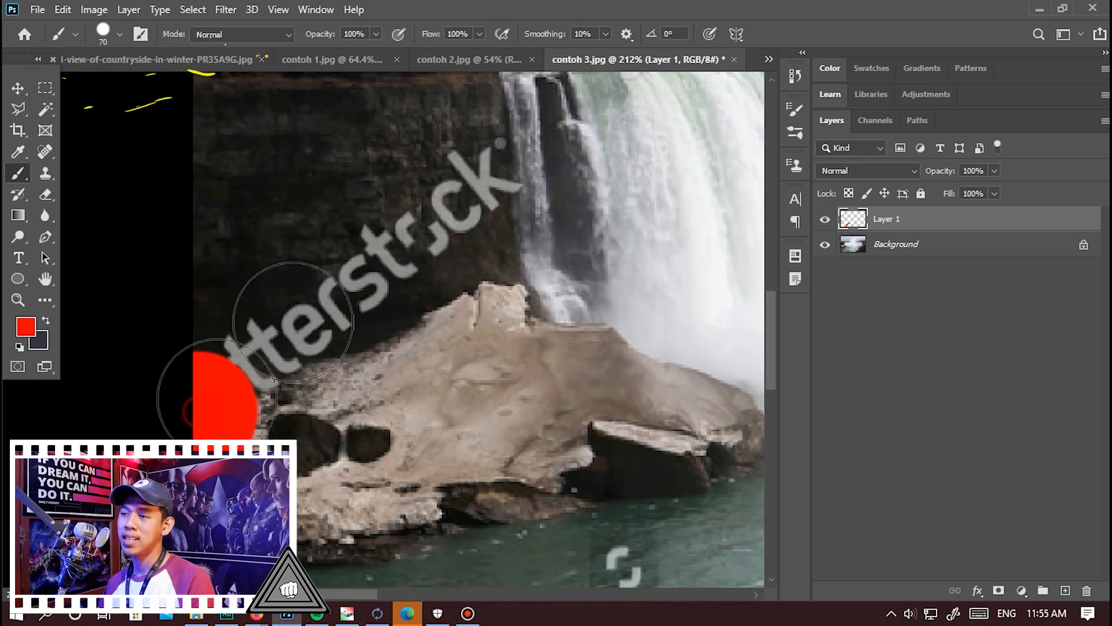
{"action": "left_click", "coordinate": [498, 151], "text": "shift"}
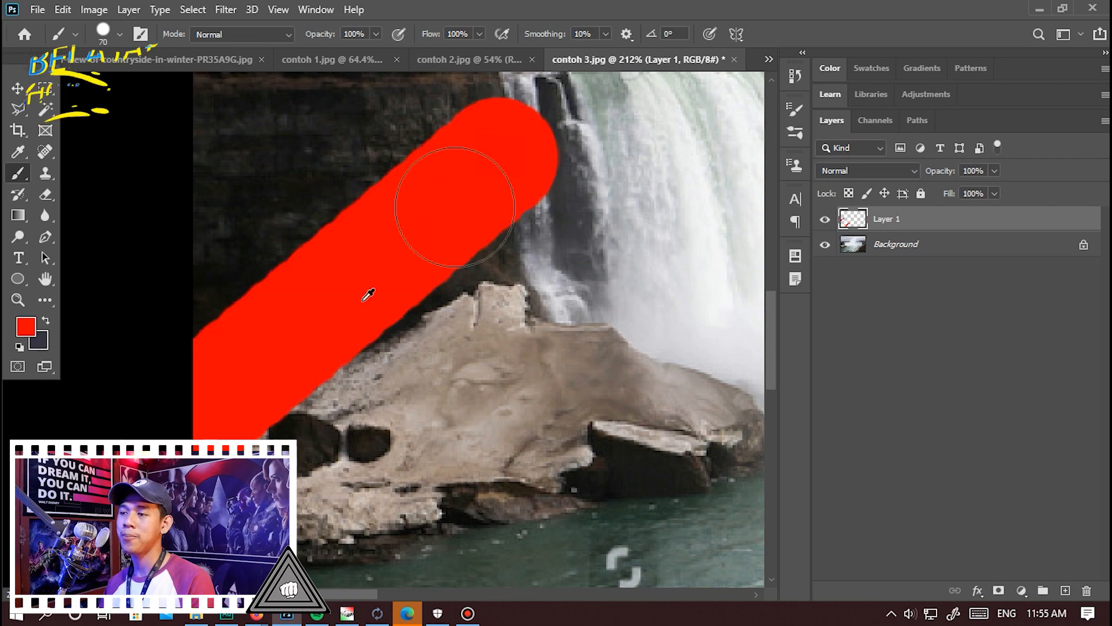
Cover the logo marks in the left part of the sky with red brush dots, including the one at the upper border.
{"action": "scroll", "coordinate": [303, 362], "scroll_direction": "down", "scroll_amount": 2}
{"action": "scroll", "coordinate": [340, 268], "scroll_direction": "down", "scroll_amount": 2}
{"action": "scroll", "coordinate": [303, 323], "scroll_direction": "up", "scroll_amount": 2}
{"action": "left_click", "coordinate": [307, 316]}
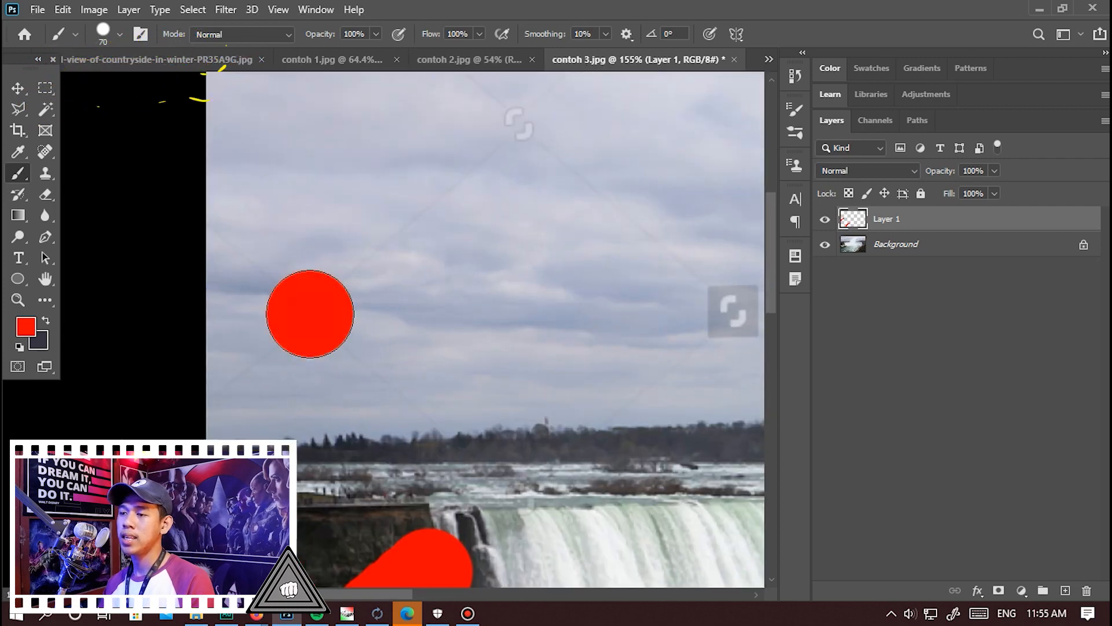
{"action": "scroll", "coordinate": [418, 224], "scroll_direction": "down", "scroll_amount": 2}
{"action": "scroll", "coordinate": [417, 224], "scroll_direction": "up", "scroll_amount": 1}
{"action": "left_click", "coordinate": [389, 228]}
{"action": "scroll", "coordinate": [471, 162], "scroll_direction": "up", "scroll_amount": 2}
{"action": "left_click", "coordinate": [472, 154]}
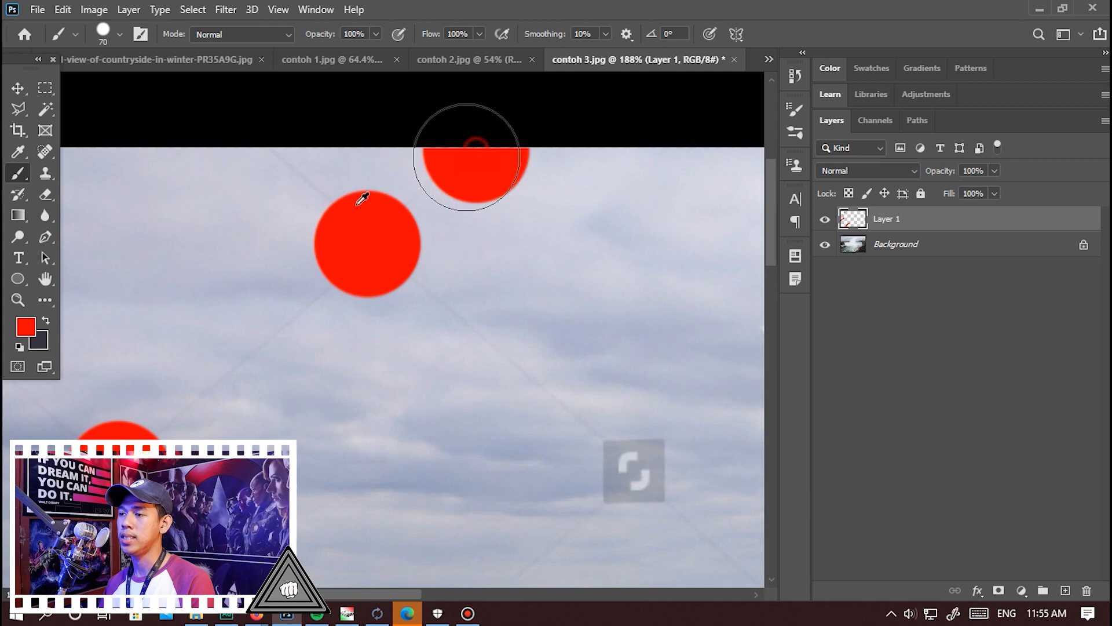
{"action": "scroll", "coordinate": [472, 154], "scroll_direction": "down", "scroll_amount": 2}
{"action": "scroll", "coordinate": [434, 422], "scroll_direction": "up", "scroll_amount": 2}
{"action": "left_click", "coordinate": [427, 417]}
Paint a straight red stroke over the photographer's name watermark in the sky left of the mist.
{"action": "scroll", "coordinate": [410, 359], "scroll_direction": "down", "scroll_amount": 2}
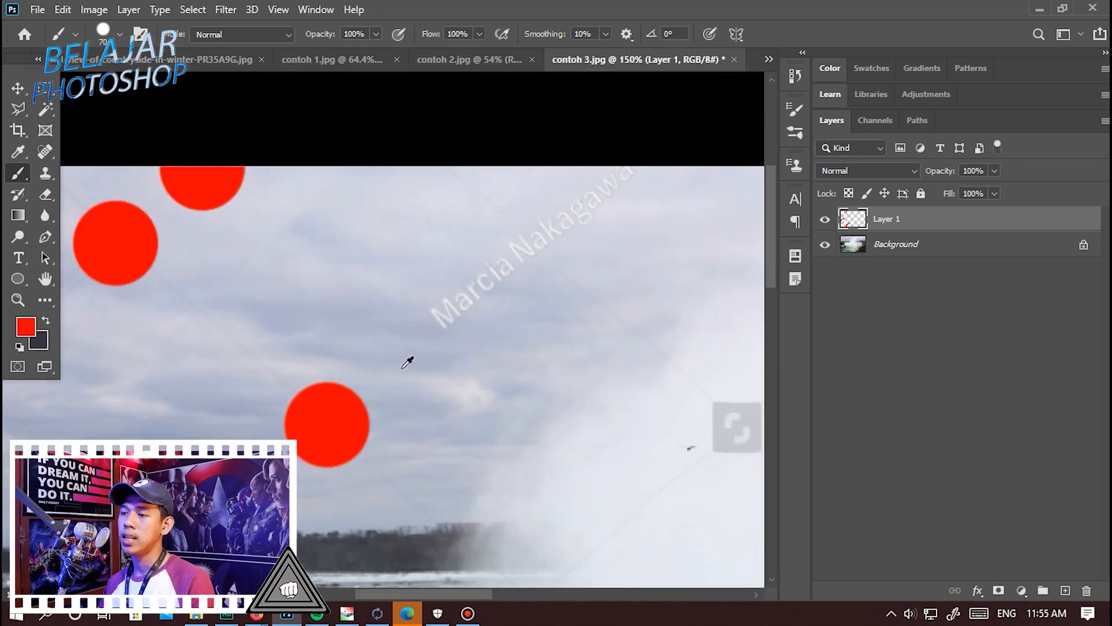
{"action": "scroll", "coordinate": [344, 348], "scroll_direction": "up", "scroll_amount": 2}
{"action": "scroll", "coordinate": [313, 353], "scroll_direction": "up", "scroll_amount": 1}
{"action": "left_click", "coordinate": [278, 355]}
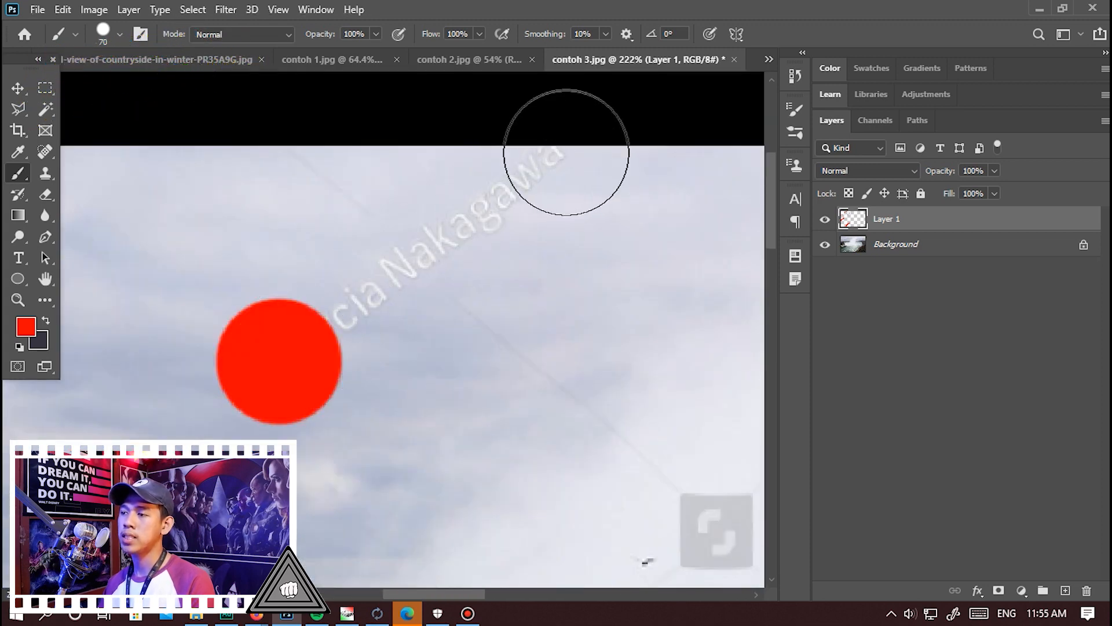
{"action": "left_click", "coordinate": [548, 165], "text": "shift"}
Place red dots over the logo mark in the central mist and the one in the upper-right sky.
{"action": "scroll", "coordinate": [224, 278], "scroll_direction": "down", "scroll_amount": 2}
{"action": "scroll", "coordinate": [347, 380], "scroll_direction": "down", "scroll_amount": 1}
{"action": "scroll", "coordinate": [355, 377], "scroll_direction": "up", "scroll_amount": 1}
{"action": "left_click", "coordinate": [355, 377]}
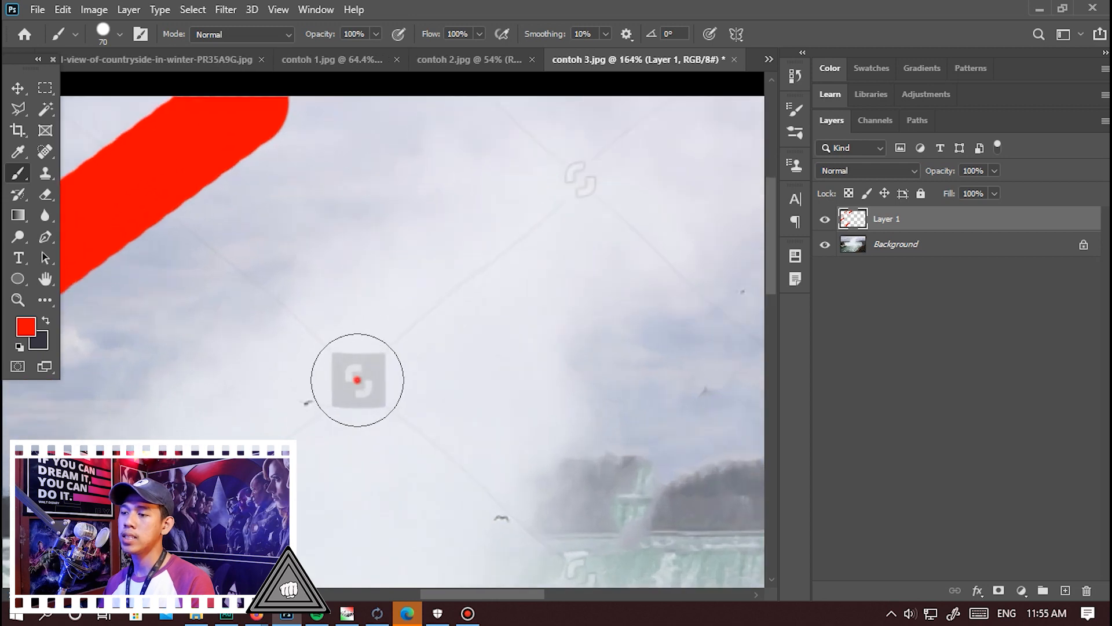
{"action": "scroll", "coordinate": [257, 372], "scroll_direction": "down", "scroll_amount": 2}
{"action": "scroll", "coordinate": [464, 243], "scroll_direction": "down", "scroll_amount": 1}
{"action": "scroll", "coordinate": [614, 186], "scroll_direction": "up", "scroll_amount": 4}
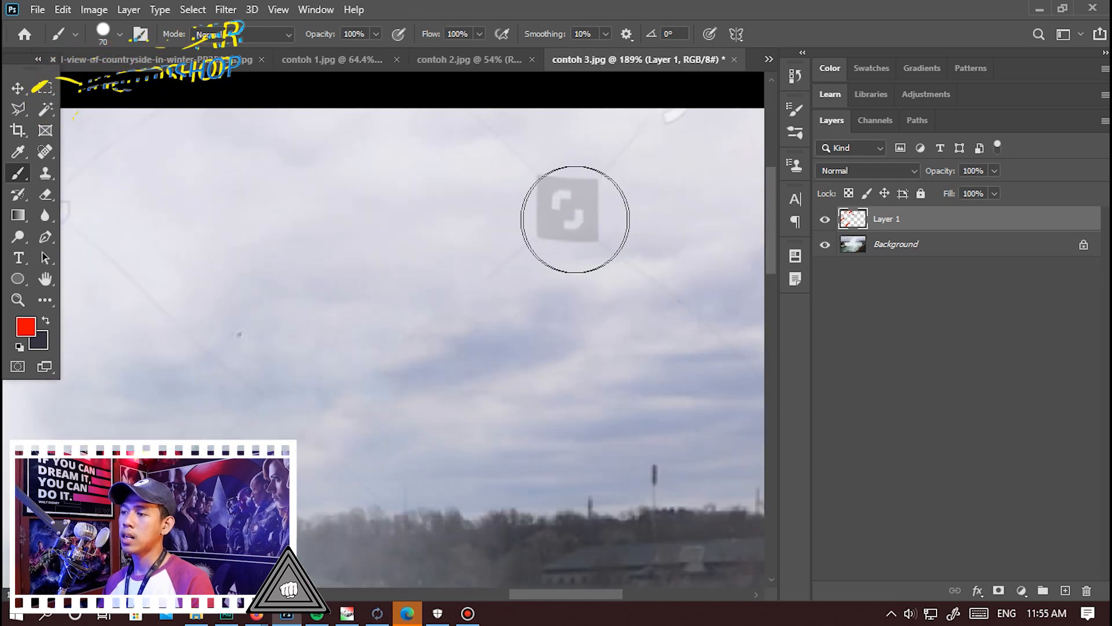
{"action": "left_click", "coordinate": [567, 211]}
Place red dots over the logo marks on the right end of the waterfall and in the mist at its base.
{"action": "scroll", "coordinate": [504, 263], "scroll_direction": "down", "scroll_amount": 3}
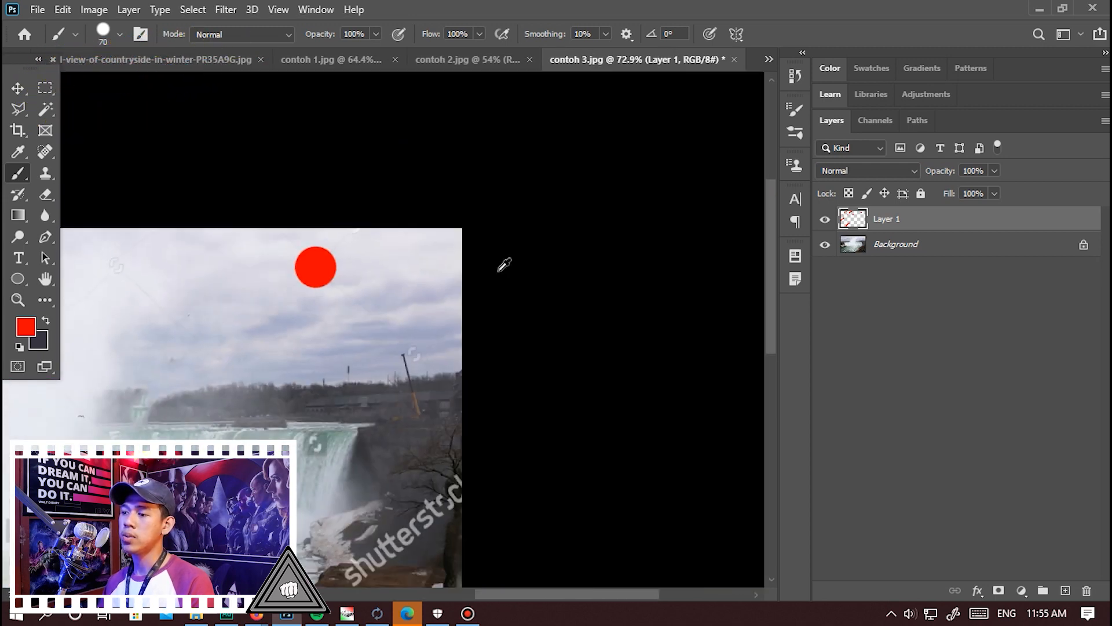
{"action": "scroll", "coordinate": [307, 249], "scroll_direction": "up", "scroll_amount": 3}
{"action": "left_click", "coordinate": [300, 238]}
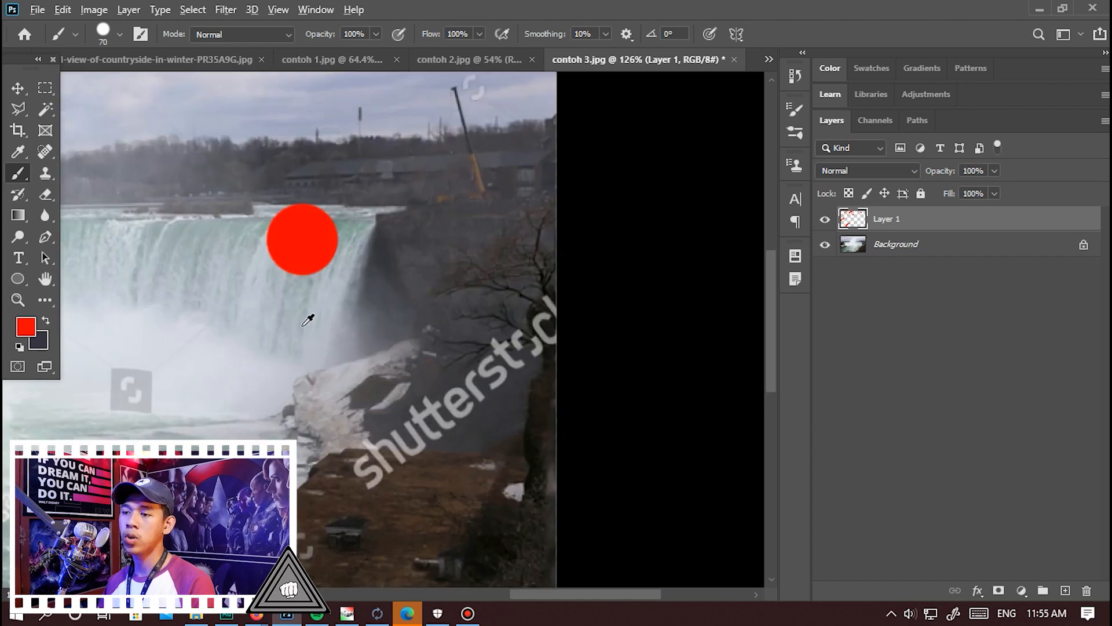
{"action": "scroll", "coordinate": [202, 364], "scroll_direction": "down", "scroll_amount": 1}
{"action": "scroll", "coordinate": [202, 364], "scroll_direction": "up", "scroll_amount": 2}
{"action": "left_click", "coordinate": [186, 367]}
Paint a straight red stroke over the photographer's name watermark on the water right of centre.
{"action": "scroll", "coordinate": [355, 398], "scroll_direction": "down", "scroll_amount": 4}
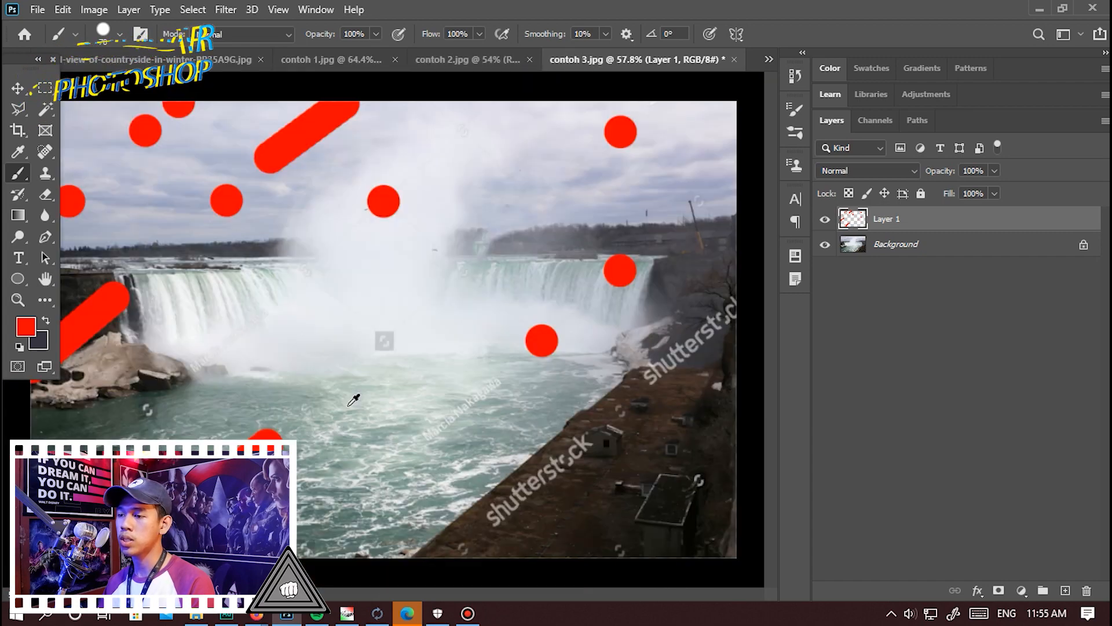
{"action": "scroll", "coordinate": [499, 419], "scroll_direction": "up", "scroll_amount": 3}
{"action": "scroll", "coordinate": [499, 419], "scroll_direction": "up", "scroll_amount": 3}
{"action": "left_click", "coordinate": [438, 424]}
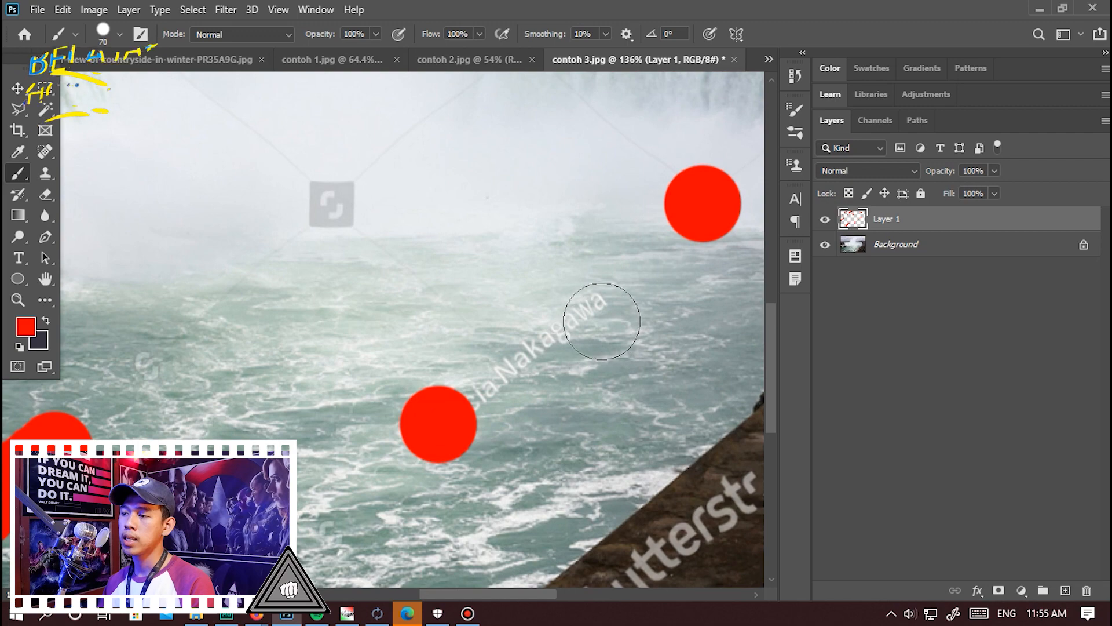
{"action": "left_click", "coordinate": [600, 303], "text": "shift"}
Cover the logo mark at the base of the central mist and the photographer's name across the left falls with red.
{"action": "scroll", "coordinate": [479, 340], "scroll_direction": "down", "scroll_amount": 2}
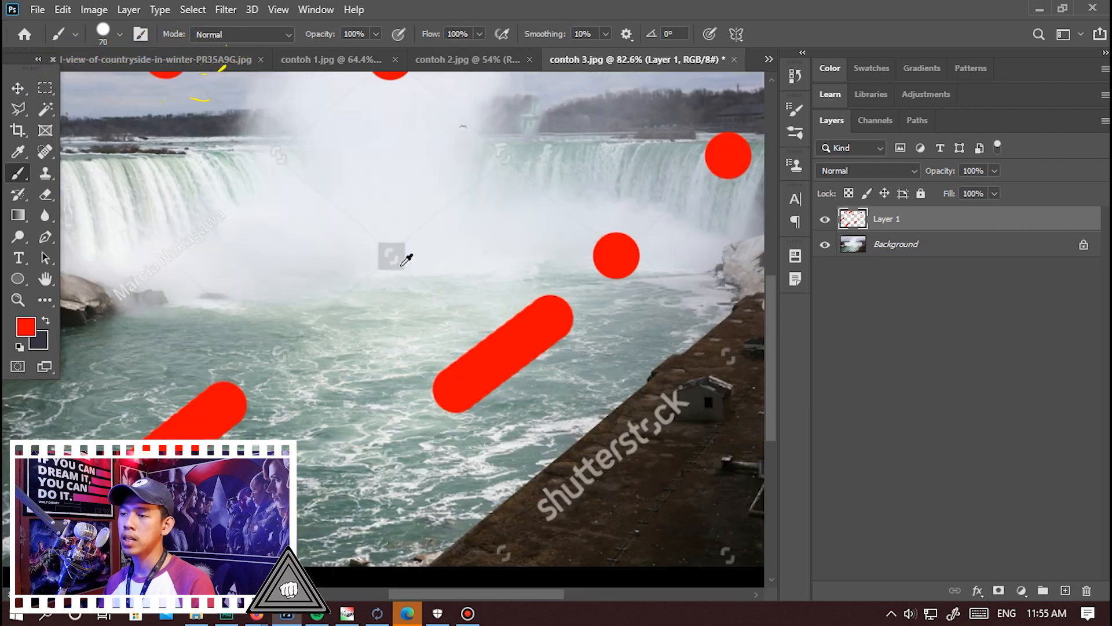
{"action": "scroll", "coordinate": [218, 337], "scroll_direction": "down", "scroll_amount": 1}
{"action": "scroll", "coordinate": [259, 374], "scroll_direction": "up", "scroll_amount": 2}
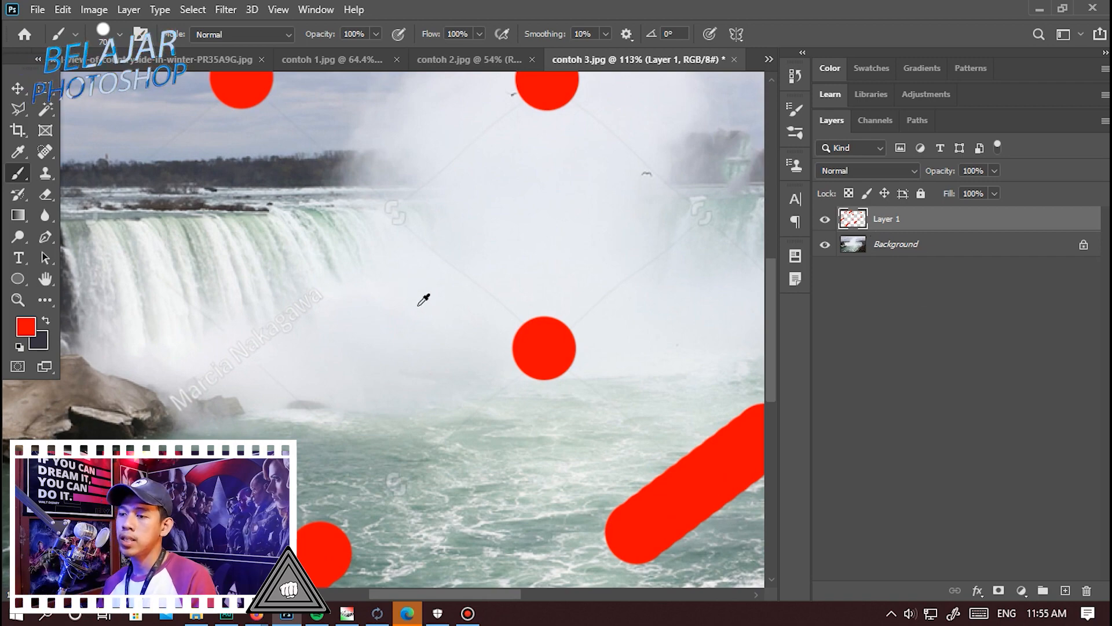
{"action": "scroll", "coordinate": [423, 300], "scroll_direction": "down", "scroll_amount": 3}
{"action": "scroll", "coordinate": [241, 343], "scroll_direction": "up", "scroll_amount": 5}
{"action": "left_click", "coordinate": [254, 380]}
{"action": "left_click", "coordinate": [414, 267], "text": "shift"}
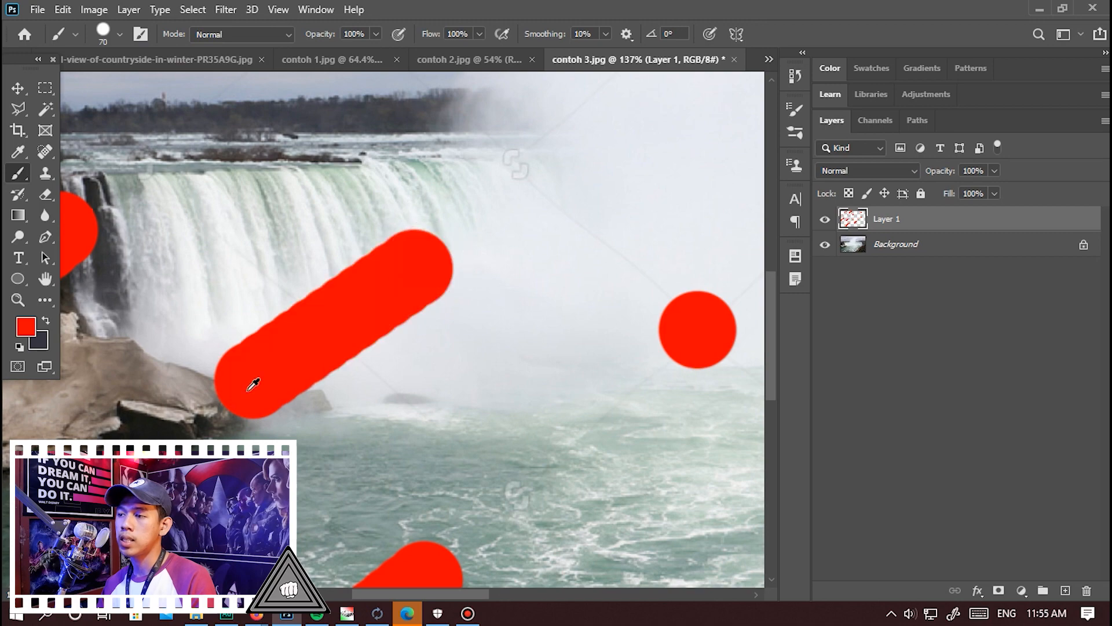
Place red dots over the faint logo marks on both sides of the central mist and in the sky above it.
{"action": "scroll", "coordinate": [417, 244], "scroll_direction": "down", "scroll_amount": 2}
{"action": "left_click", "coordinate": [397, 234]}
{"action": "scroll", "coordinate": [566, 278], "scroll_direction": "down", "scroll_amount": 3}
{"action": "scroll", "coordinate": [529, 273], "scroll_direction": "up", "scroll_amount": 3}
{"action": "left_click", "coordinate": [529, 273]}
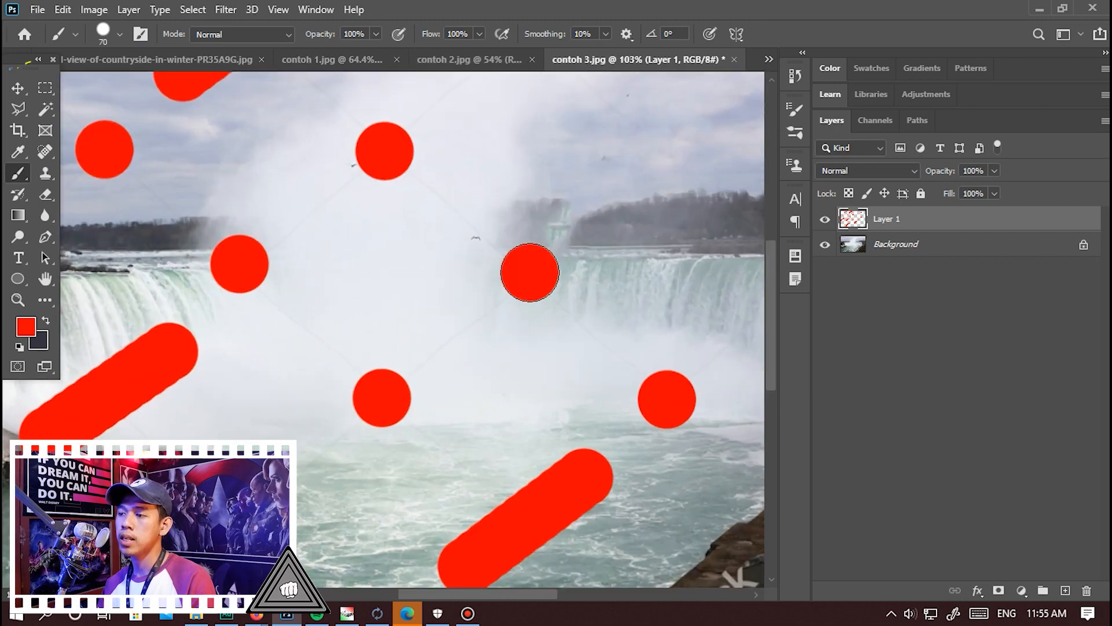
{"action": "scroll", "coordinate": [530, 273], "scroll_direction": "down", "scroll_amount": 3}
{"action": "scroll", "coordinate": [427, 249], "scroll_direction": "up", "scroll_amount": 4}
{"action": "left_click", "coordinate": [279, 162]}
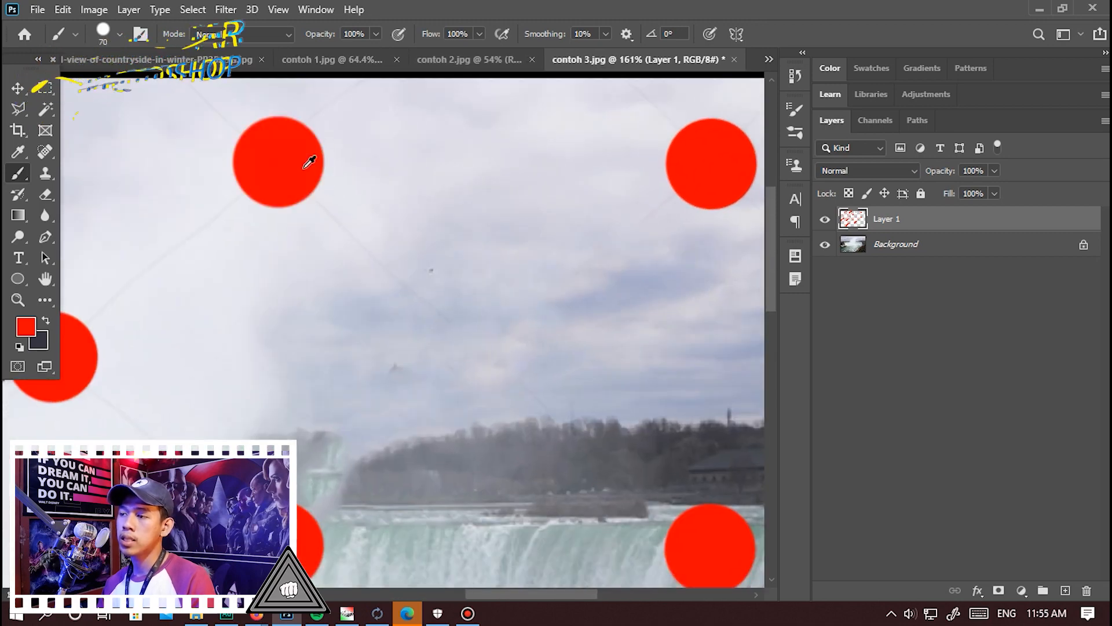
Cover the logo mark beside the crane with a red dot and the shutterstock text at the photo's right edge with a stroke.
{"action": "scroll", "coordinate": [674, 243], "scroll_direction": "down", "scroll_amount": 3}
{"action": "scroll", "coordinate": [668, 271], "scroll_direction": "down", "scroll_amount": 3}
{"action": "scroll", "coordinate": [653, 343], "scroll_direction": "up", "scroll_amount": 4}
{"action": "left_click", "coordinate": [653, 343]}
{"action": "scroll", "coordinate": [735, 277], "scroll_direction": "down", "scroll_amount": 2}
{"action": "left_click", "coordinate": [725, 260], "text": "shift"}
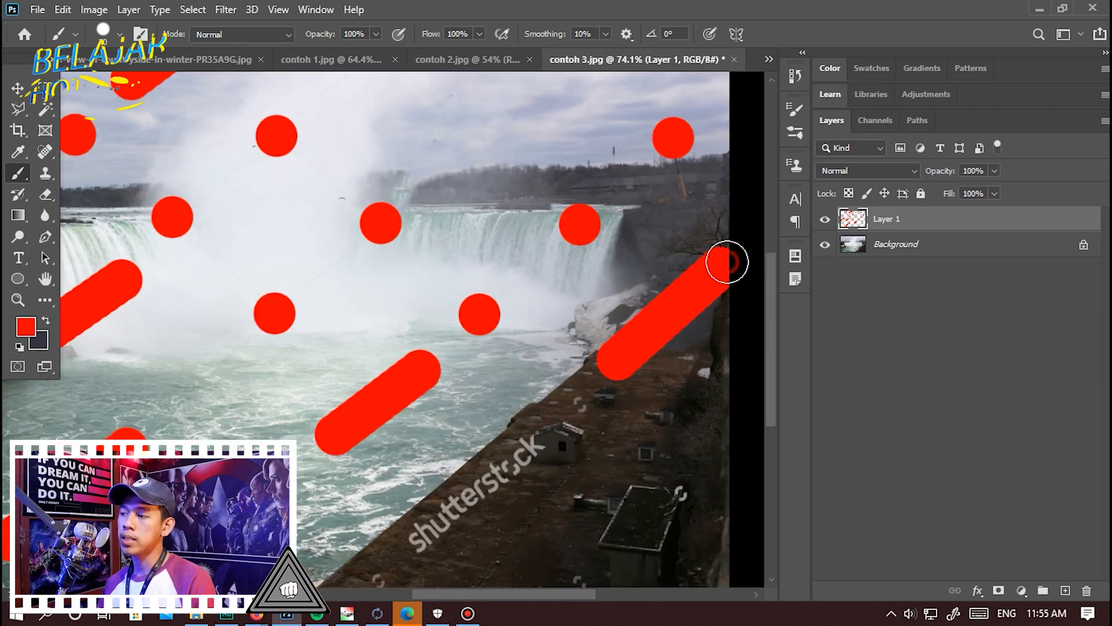
Paint red over the shutterstock text along the lower-right bank, and dot the logo marks by the small hut and in the lower-left water.
{"action": "scroll", "coordinate": [725, 259], "scroll_direction": "down", "scroll_amount": 2}
{"action": "scroll", "coordinate": [519, 514], "scroll_direction": "up", "scroll_amount": 3}
{"action": "left_click", "coordinate": [501, 546]}
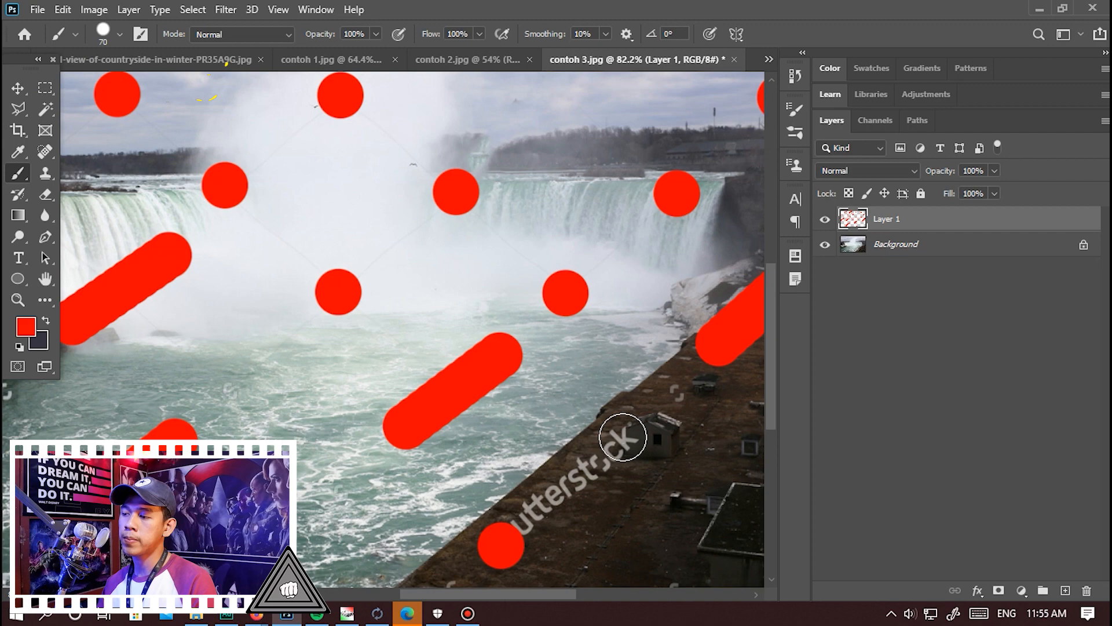
{"action": "left_click", "coordinate": [623, 430], "text": "shift"}
{"action": "scroll", "coordinate": [670, 399], "scroll_direction": "down", "scroll_amount": 3}
{"action": "scroll", "coordinate": [322, 451], "scroll_direction": "up", "scroll_amount": 2}
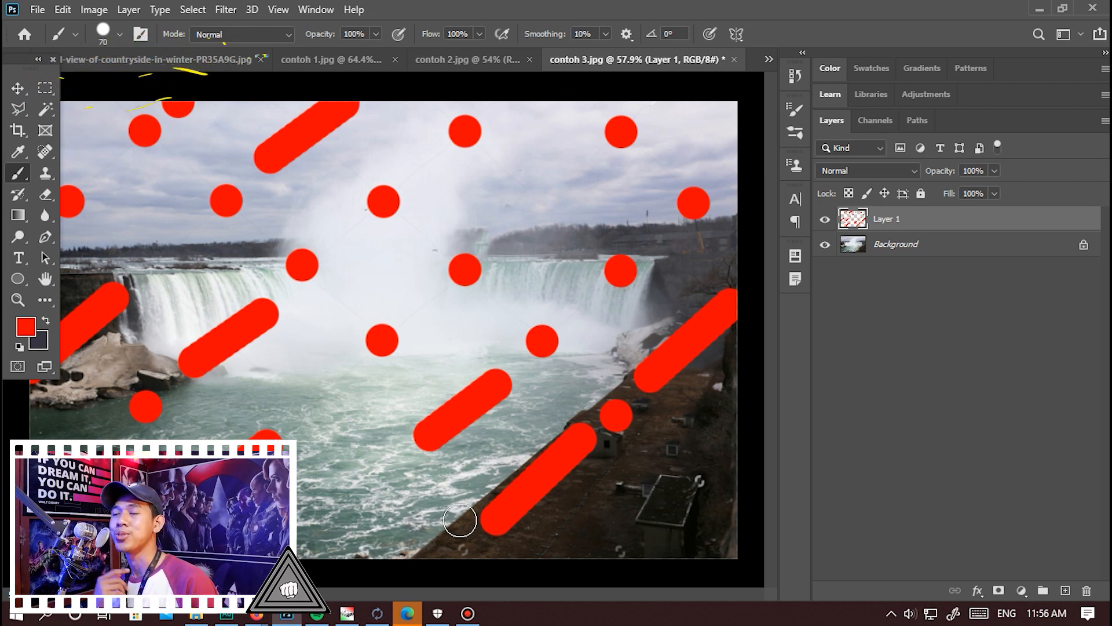
Switch from the Brush to the Move tool.
{"action": "key", "text": "c"}
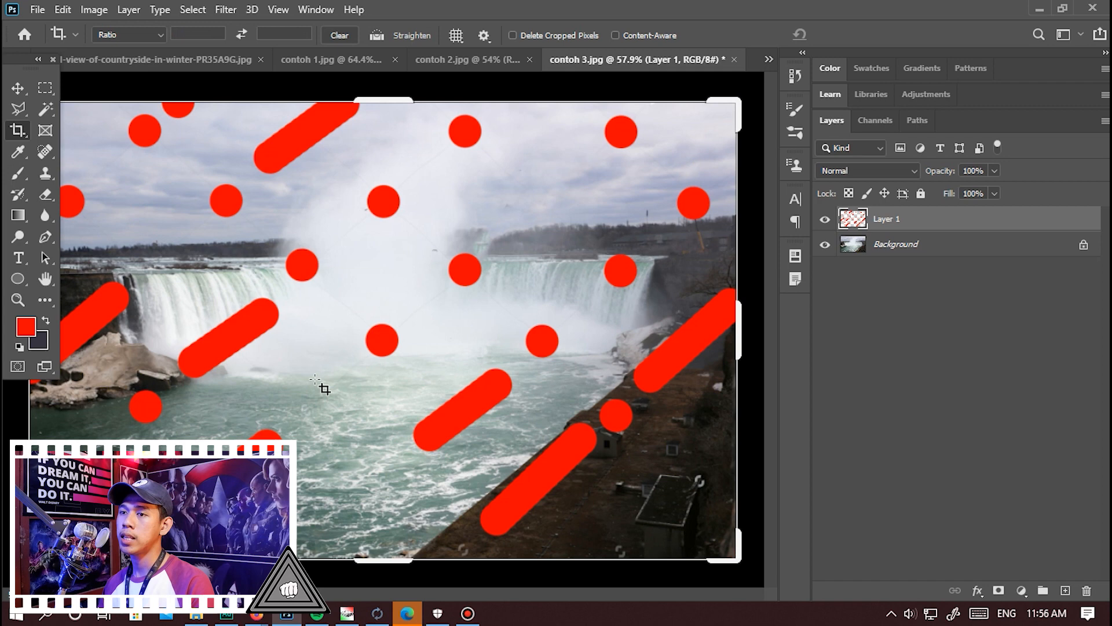
{"action": "key", "text": "v"}
{"action": "left_click", "coordinate": [29, 85]}
{"action": "left_click", "coordinate": [53, 90]}
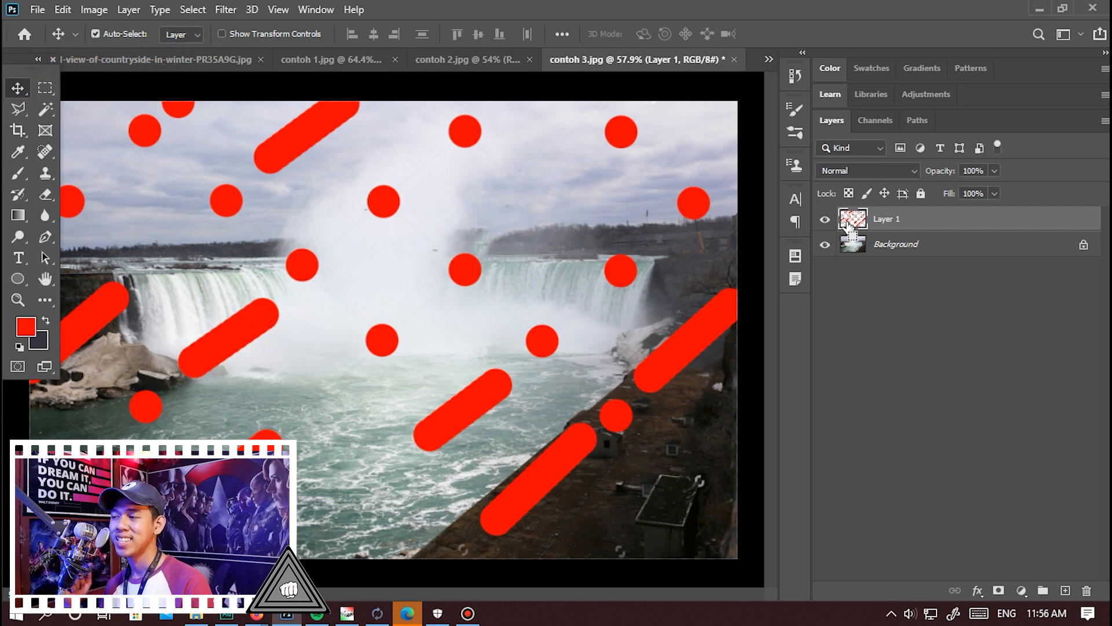
Load the red paint on Layer 1 as a selection and hide that layer.
{"action": "left_click", "coordinate": [848, 220], "text": "ctrl"}
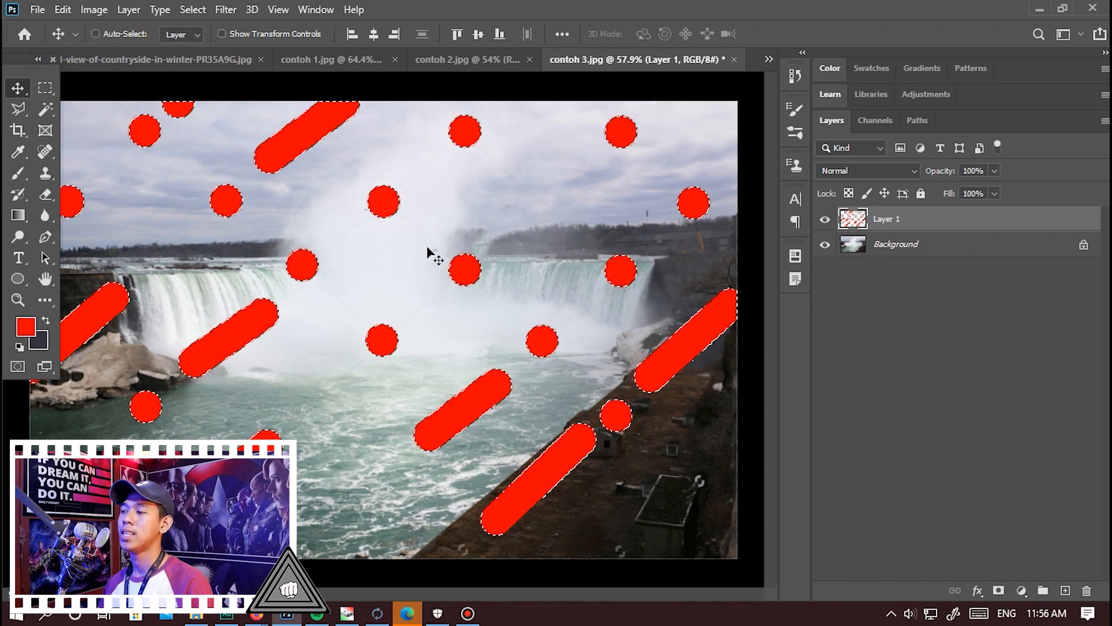
{"action": "left_click", "coordinate": [827, 220]}
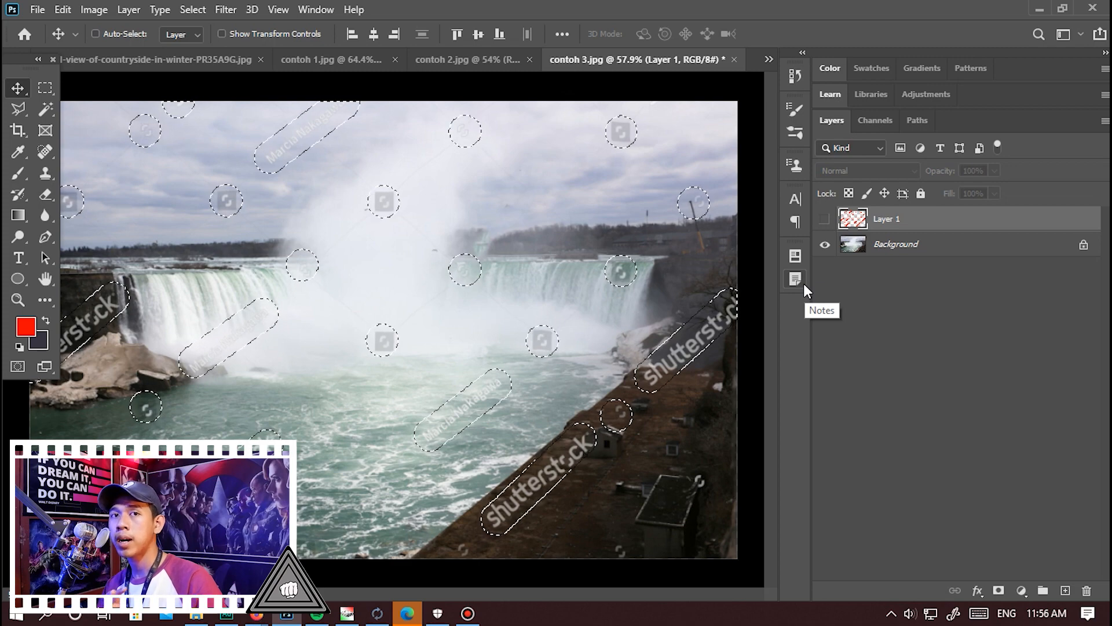
{"action": "left_click", "coordinate": [69, 11]}
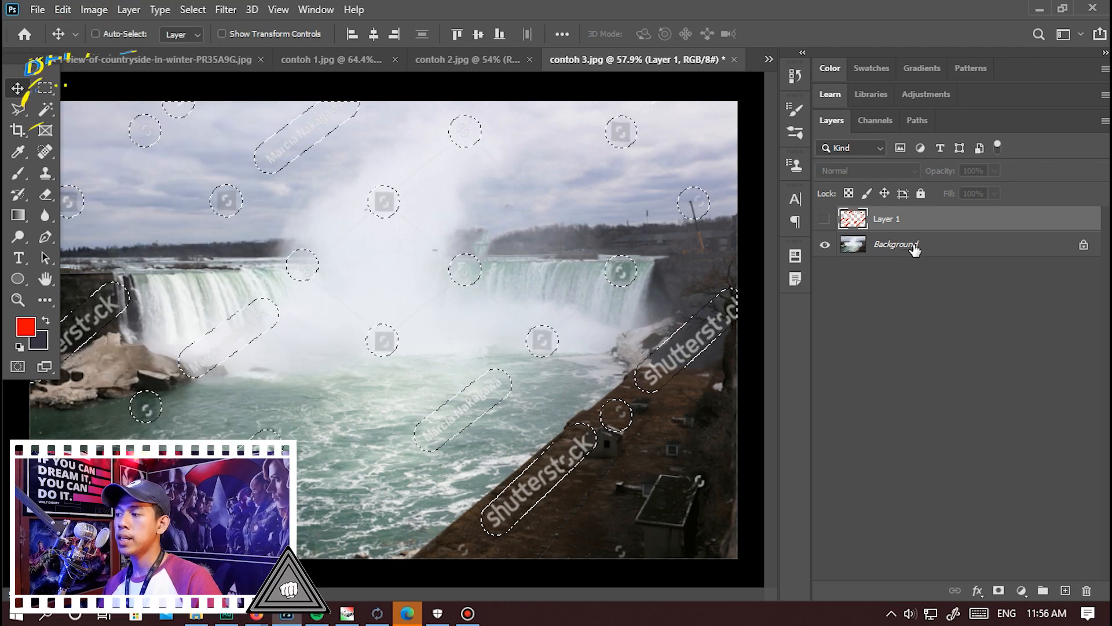
Run Content-Aware Fill on the selected watermark areas of the Background layer with output to Current Layer, and deselect.
{"action": "left_click", "coordinate": [914, 244]}
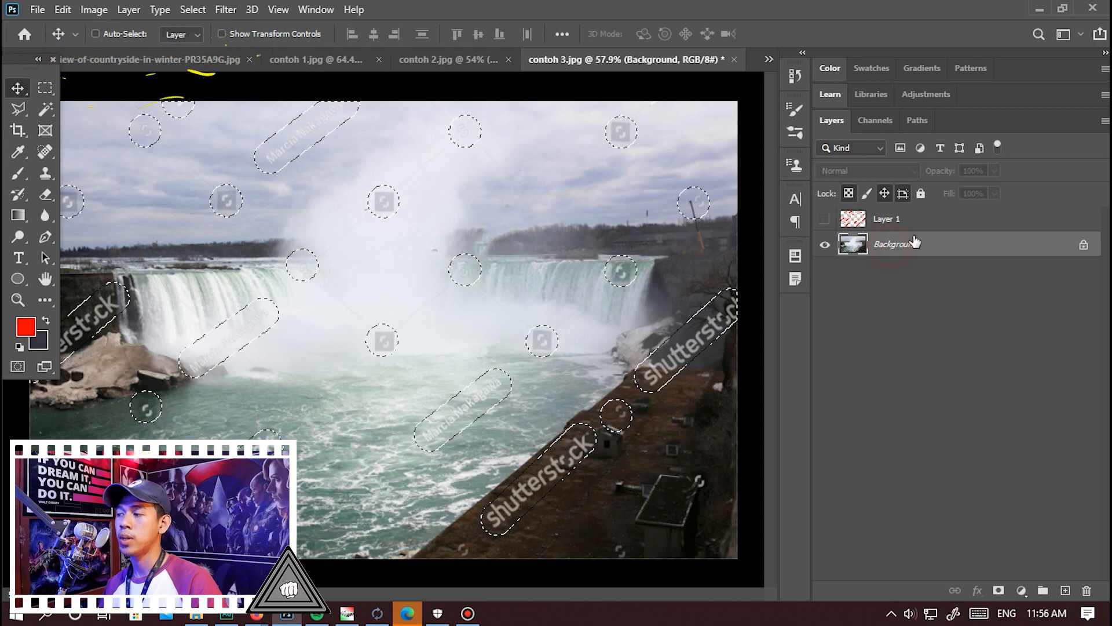
{"action": "left_click", "coordinate": [62, 11]}
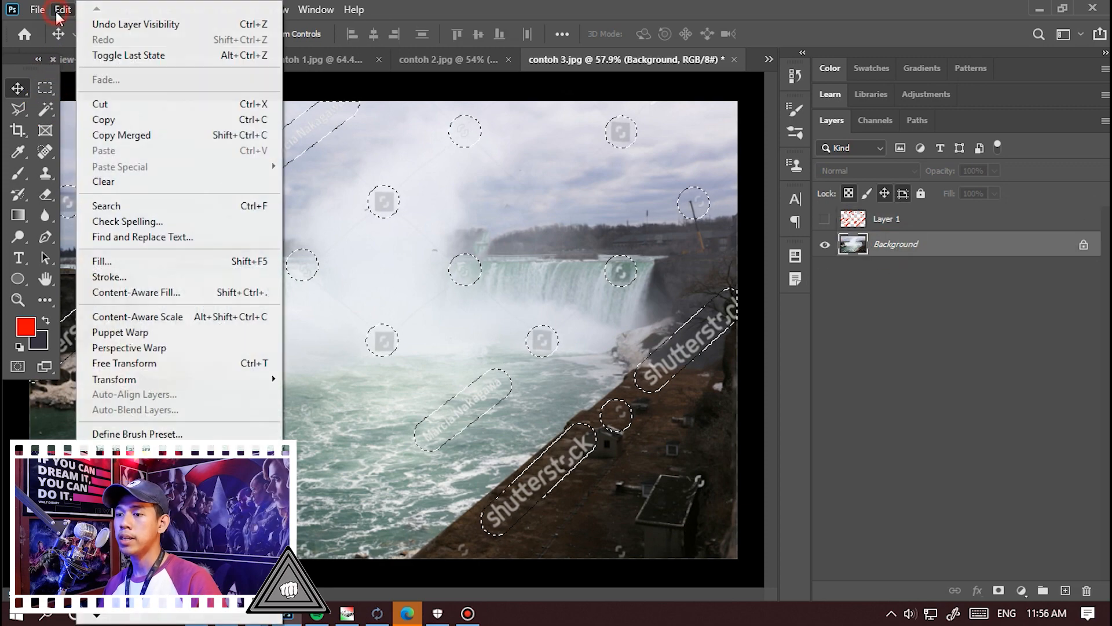
{"action": "left_click", "coordinate": [184, 295]}
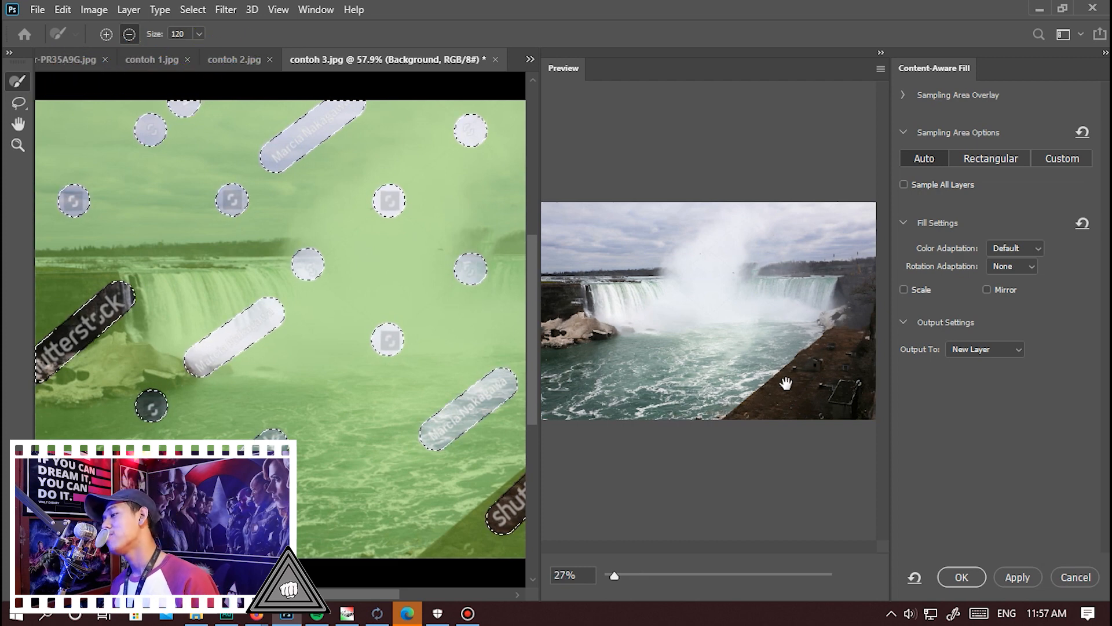
{"action": "left_click", "coordinate": [984, 349]}
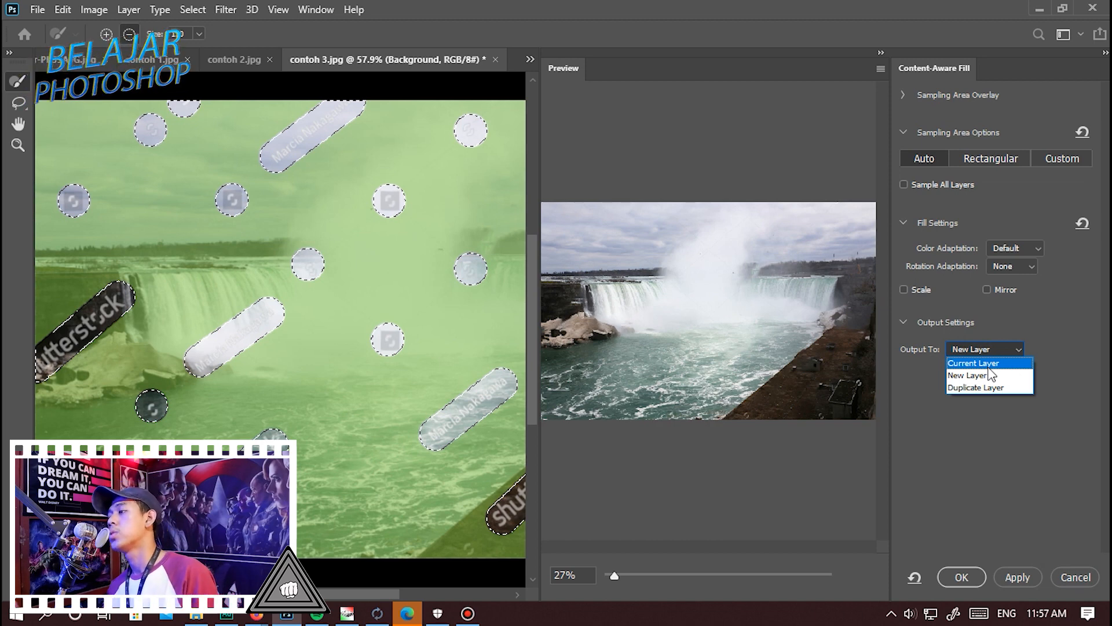
{"action": "left_click", "coordinate": [988, 364]}
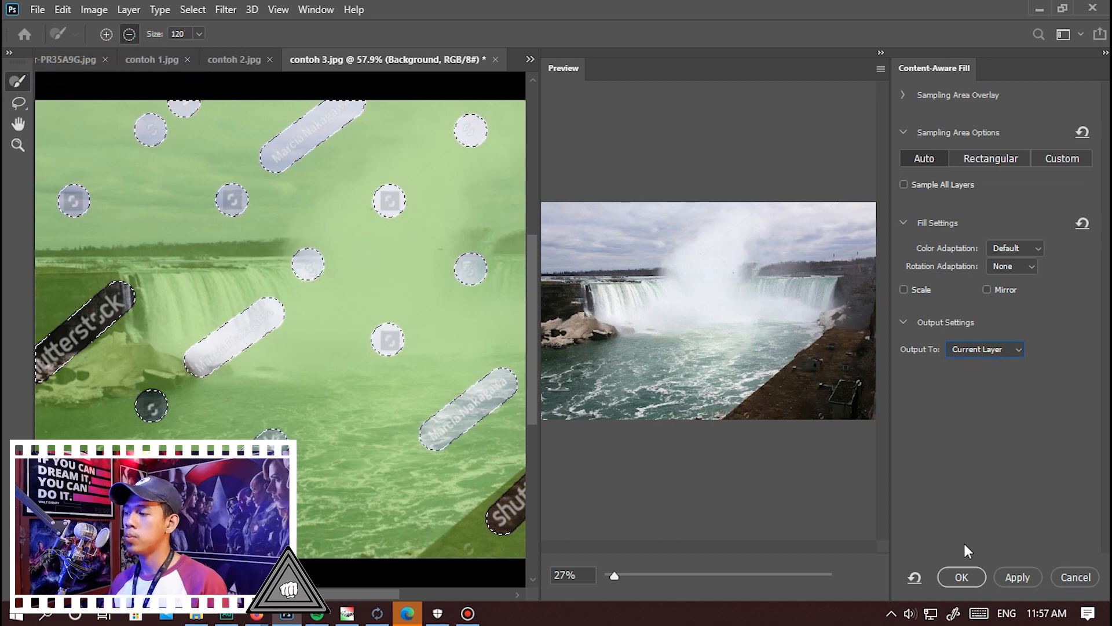
{"action": "left_click", "coordinate": [961, 577]}
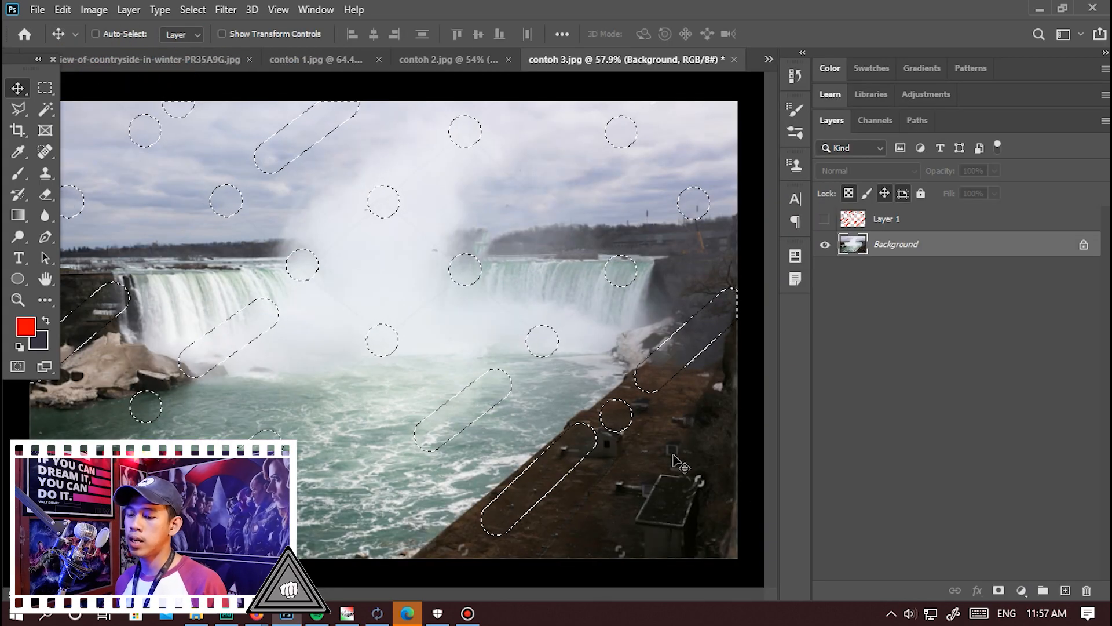
{"action": "key", "text": "ctrl+d"}
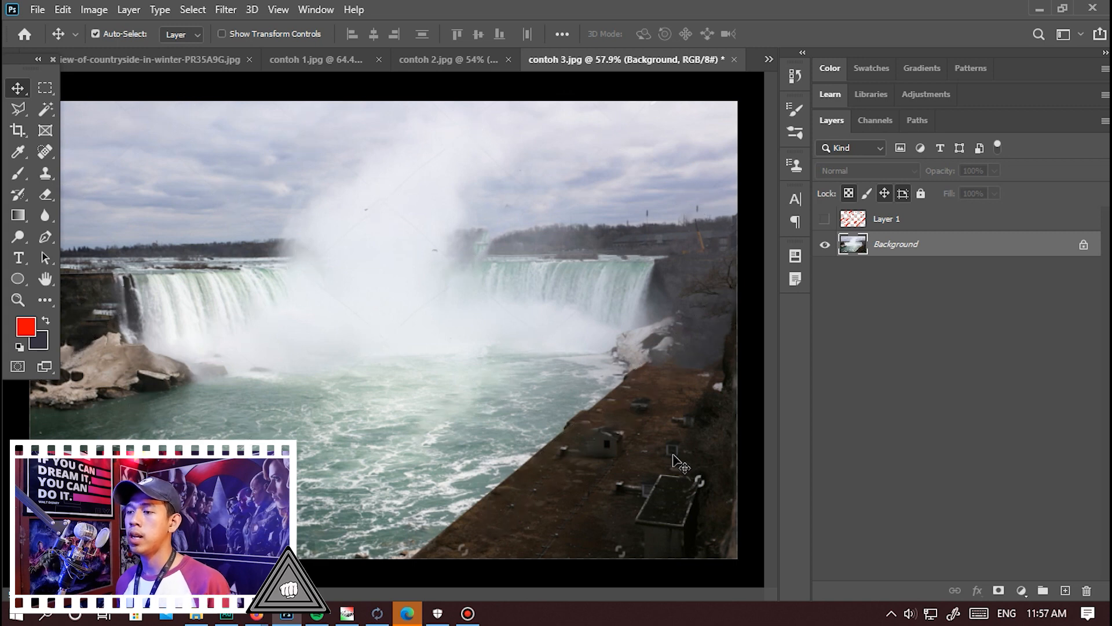